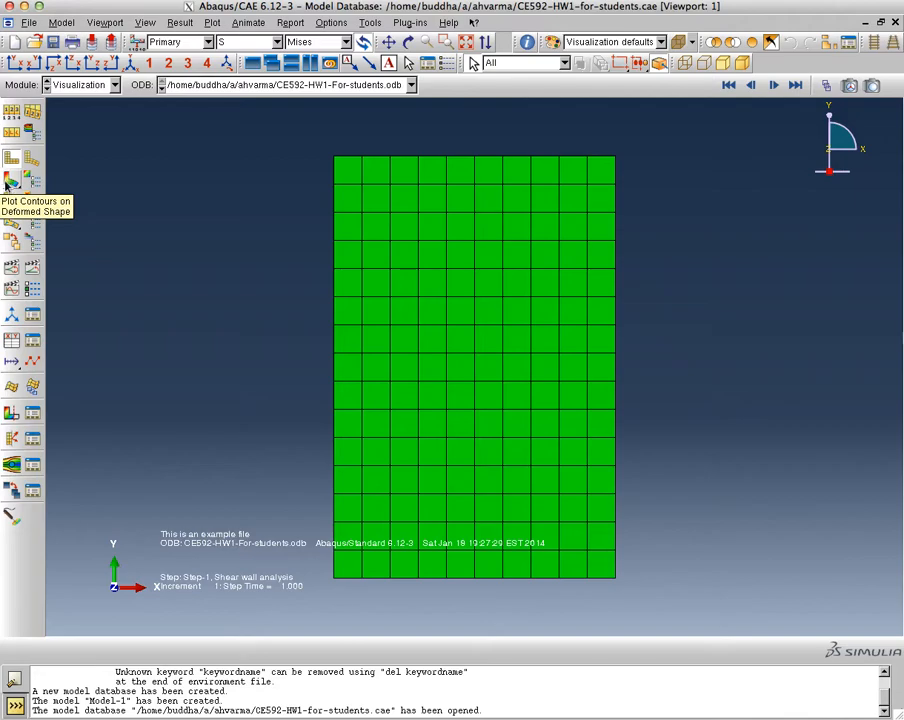
Plot the Mises stress contours on both shapes for comparison, finishing with the contours on the undeformed shape only.
{"action": "left_click", "coordinate": [14, 180]}
{"action": "left_click_drag", "start_coordinate": [16, 185], "coordinate": [53, 181]}
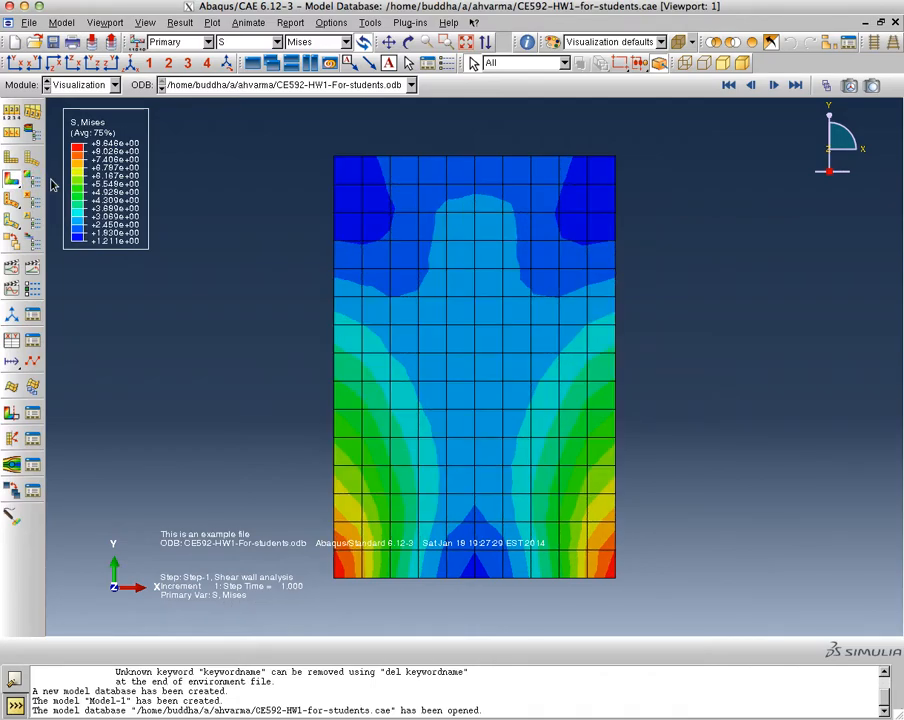
{"action": "left_click_drag", "start_coordinate": [16, 180], "coordinate": [75, 183]}
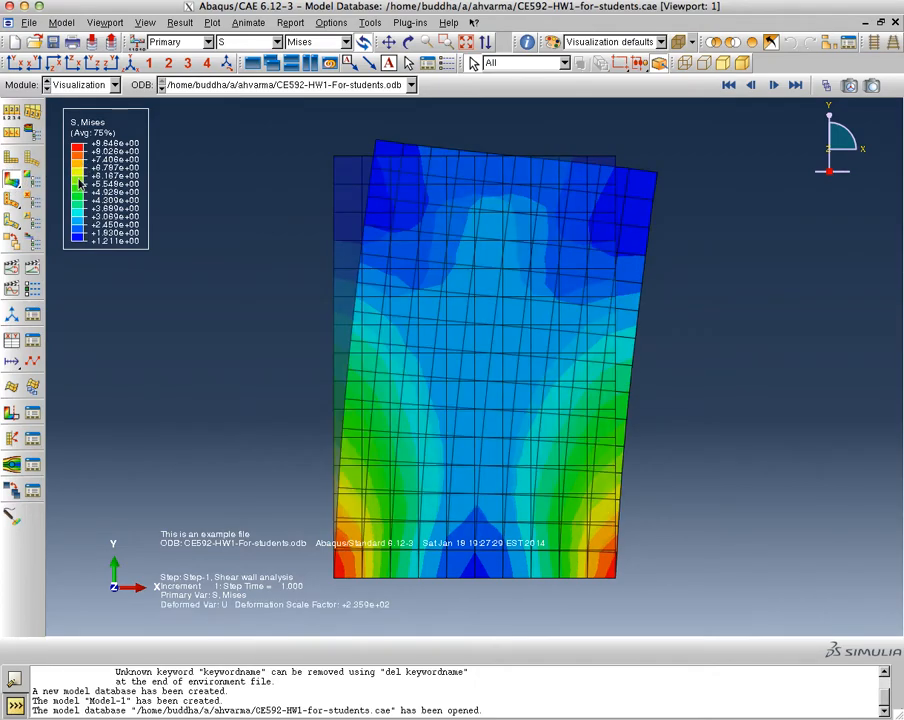
{"action": "left_click", "coordinate": [11, 184]}
{"action": "left_click_drag", "start_coordinate": [11, 180], "coordinate": [52, 186]}
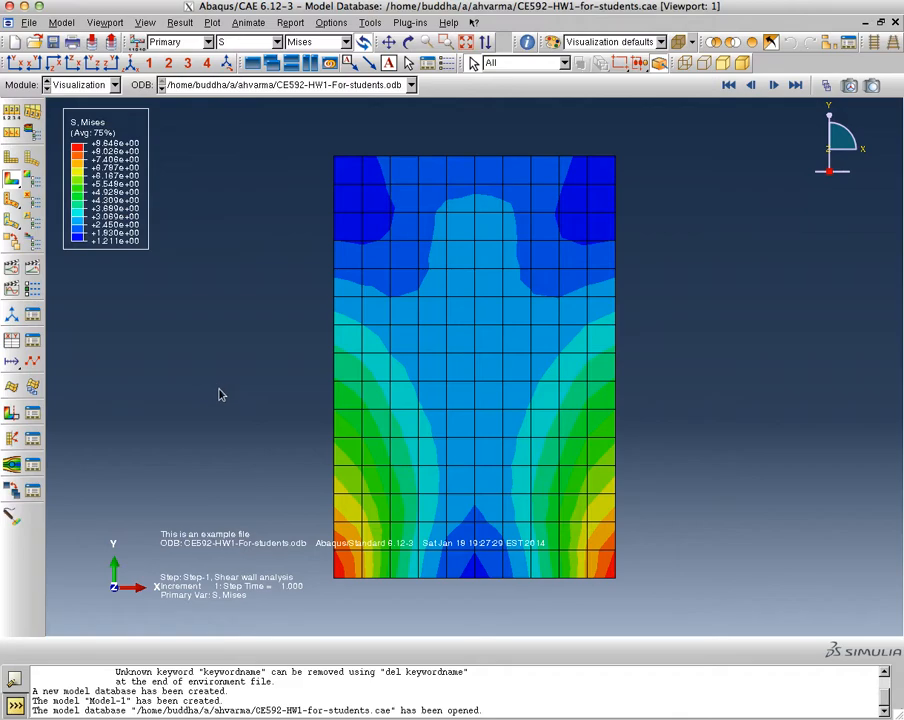
Open the field output settings and contour the stress component S11 on the shear wall.
{"action": "left_click", "coordinate": [347, 43]}
{"action": "left_click", "coordinate": [346, 43]}
{"action": "left_click", "coordinate": [180, 23]}
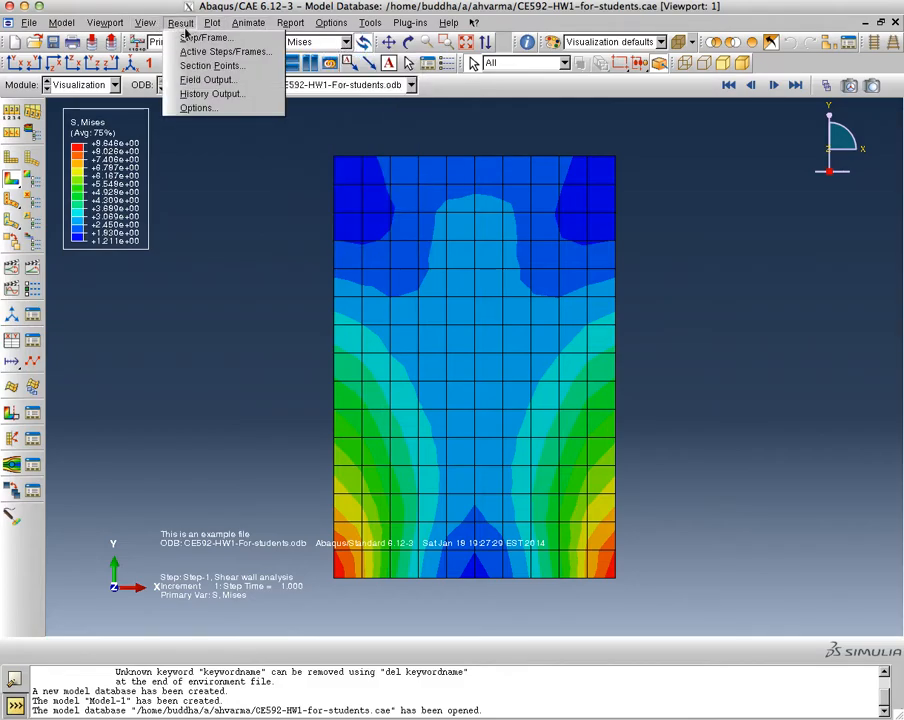
{"action": "left_click", "coordinate": [205, 80]}
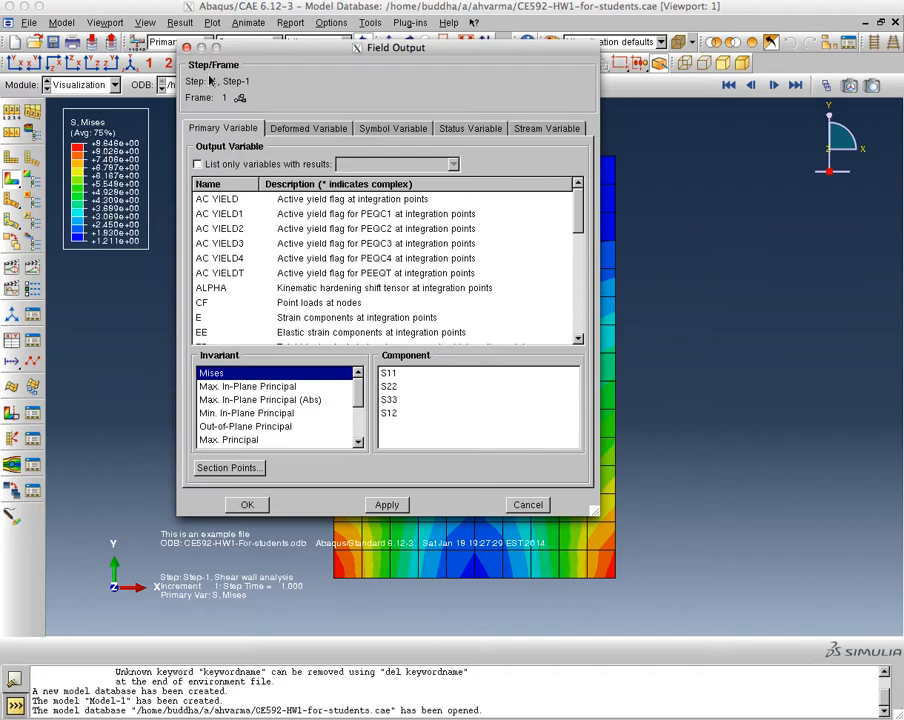
{"action": "left_click_drag", "start_coordinate": [215, 44], "coordinate": [541, 29]}
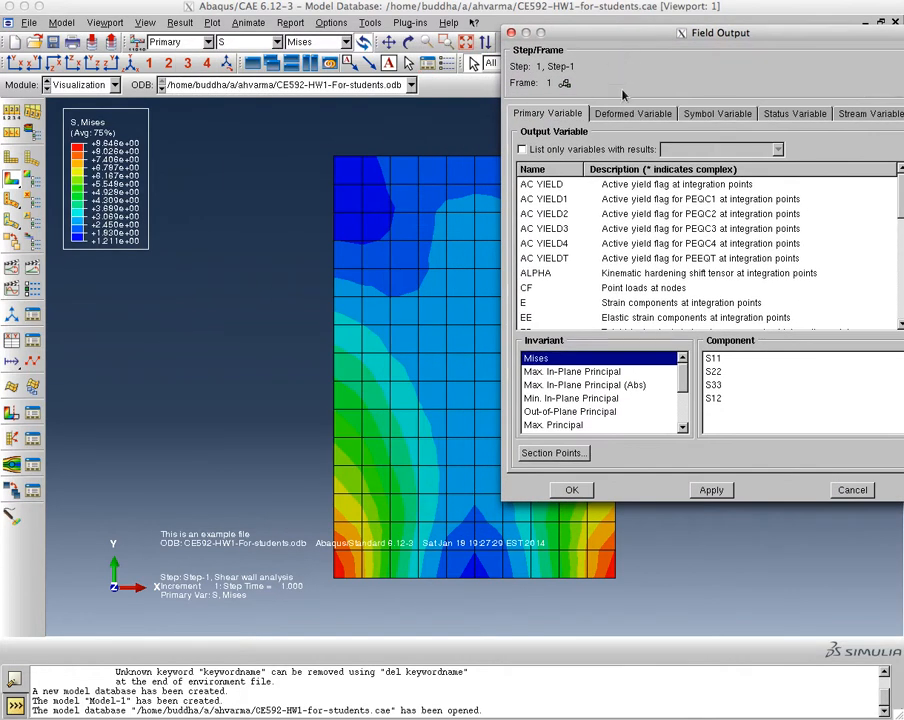
{"action": "left_click", "coordinate": [714, 358]}
{"action": "left_click", "coordinate": [716, 490]}
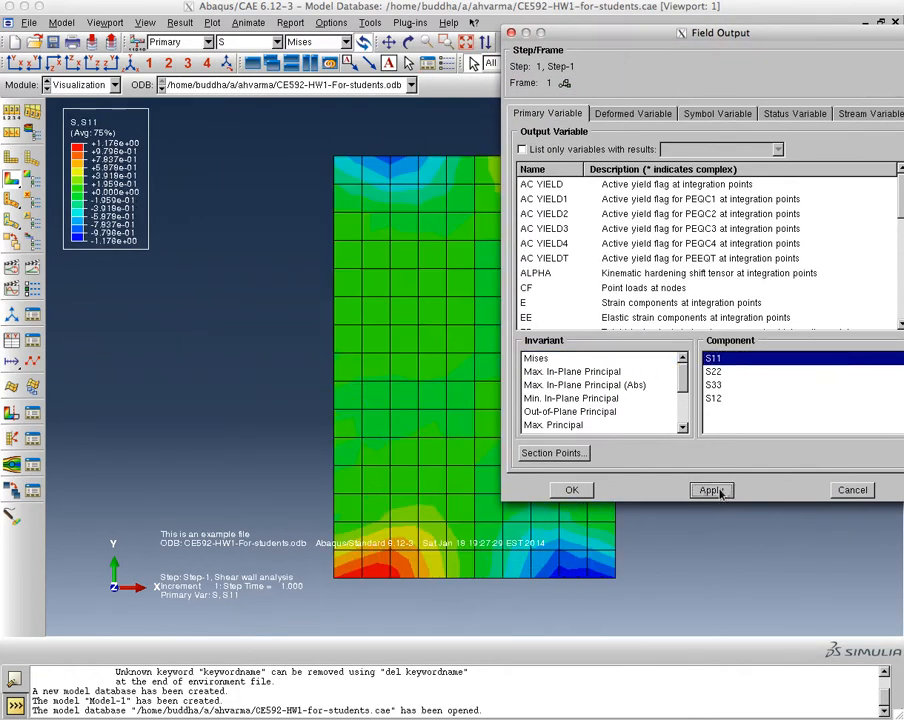
Contour the stress component S22 on the wall, followed by the shear stress component S12.
{"action": "left_click", "coordinate": [730, 371]}
{"action": "left_click", "coordinate": [709, 488]}
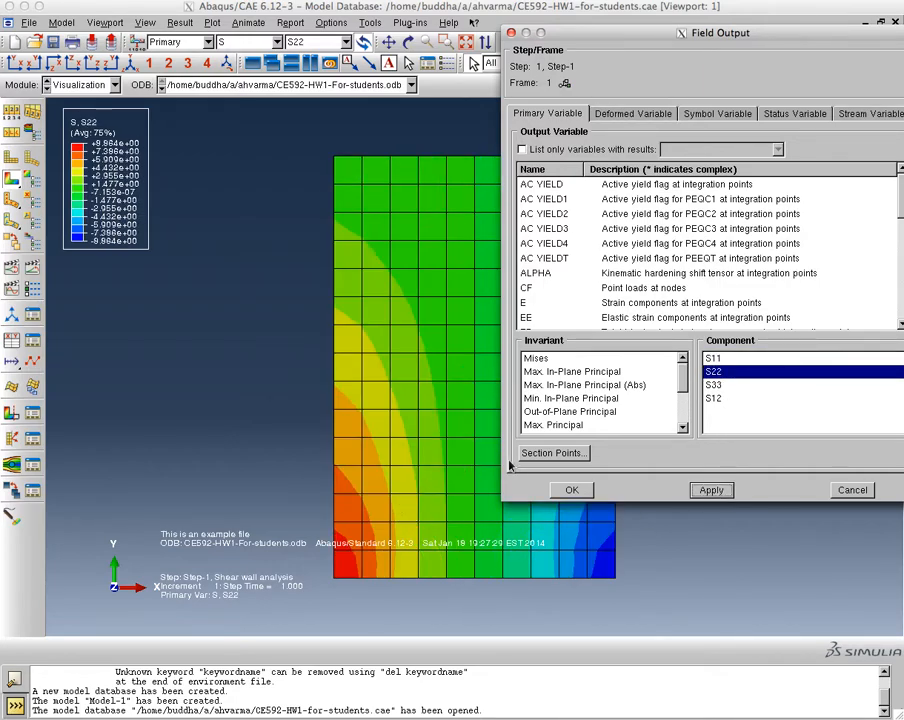
{"action": "left_click", "coordinate": [713, 398]}
{"action": "left_click", "coordinate": [709, 490]}
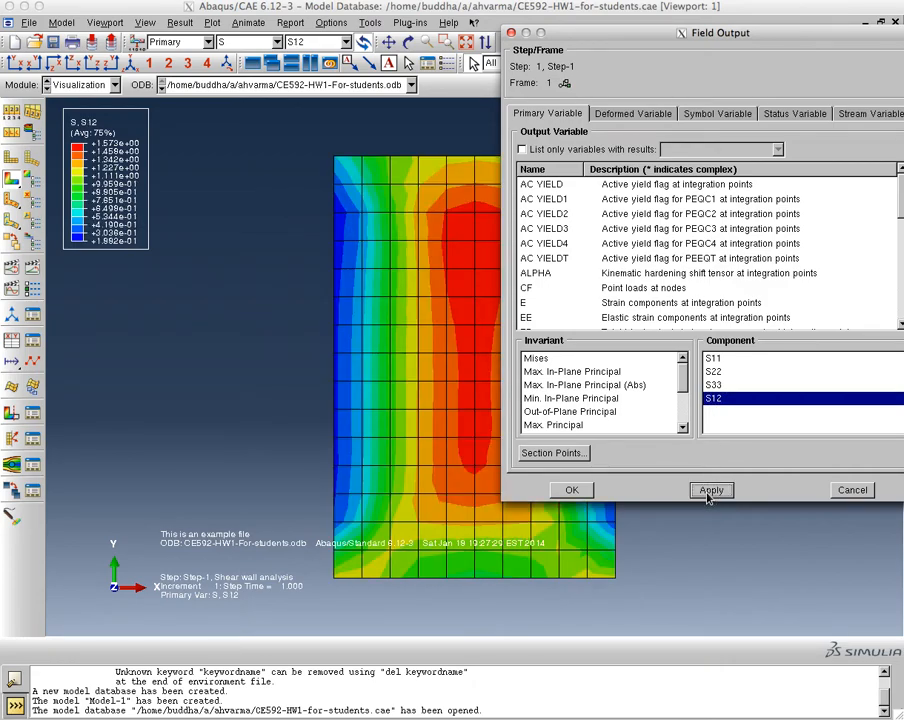
Contour the Min. Principal invariant of the stress on the wall.
{"action": "scroll", "coordinate": [578, 415], "scroll_direction": "down", "scroll_amount": 4}
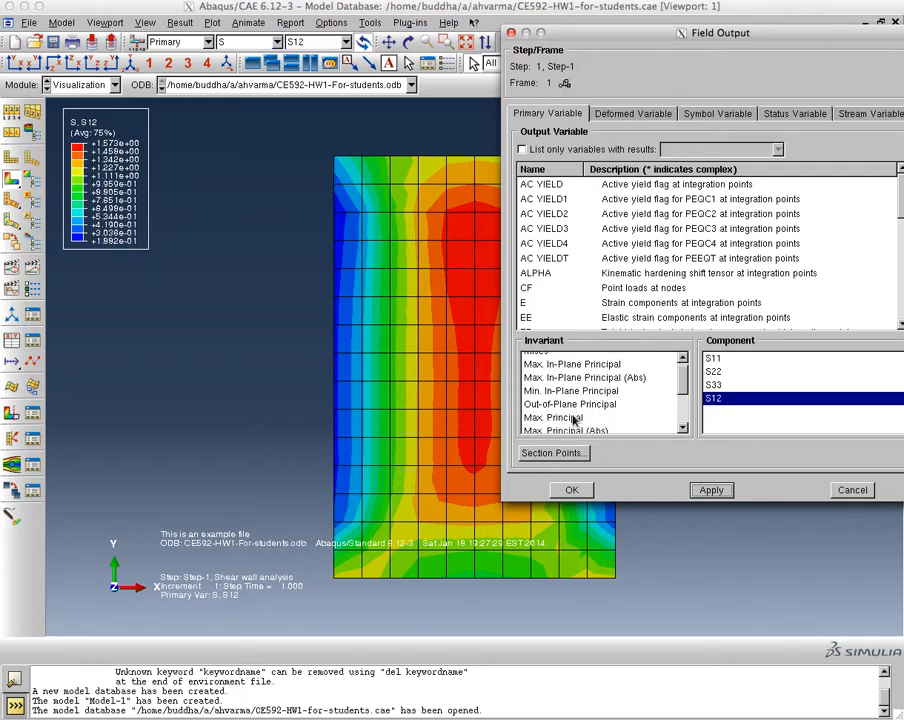
{"action": "scroll", "coordinate": [572, 430], "scroll_direction": "down", "scroll_amount": 2}
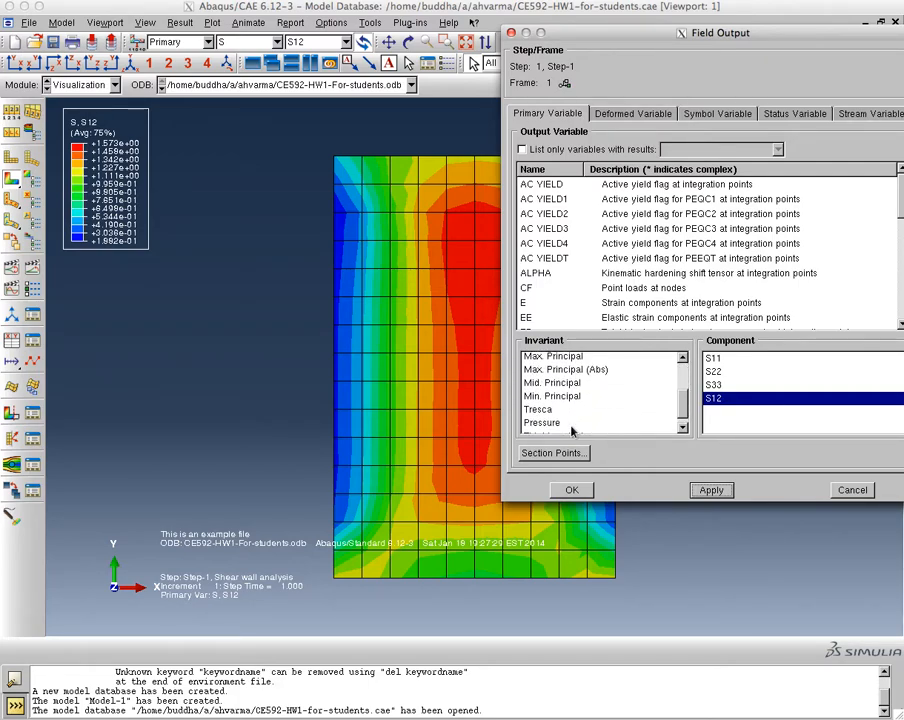
{"action": "left_click", "coordinate": [564, 387]}
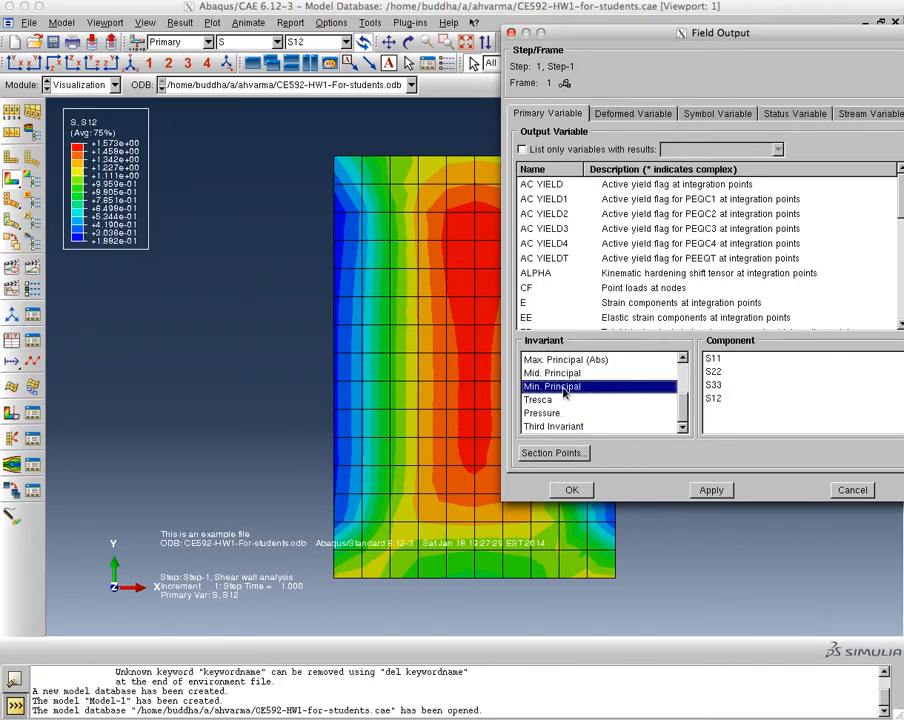
{"action": "left_click", "coordinate": [711, 490]}
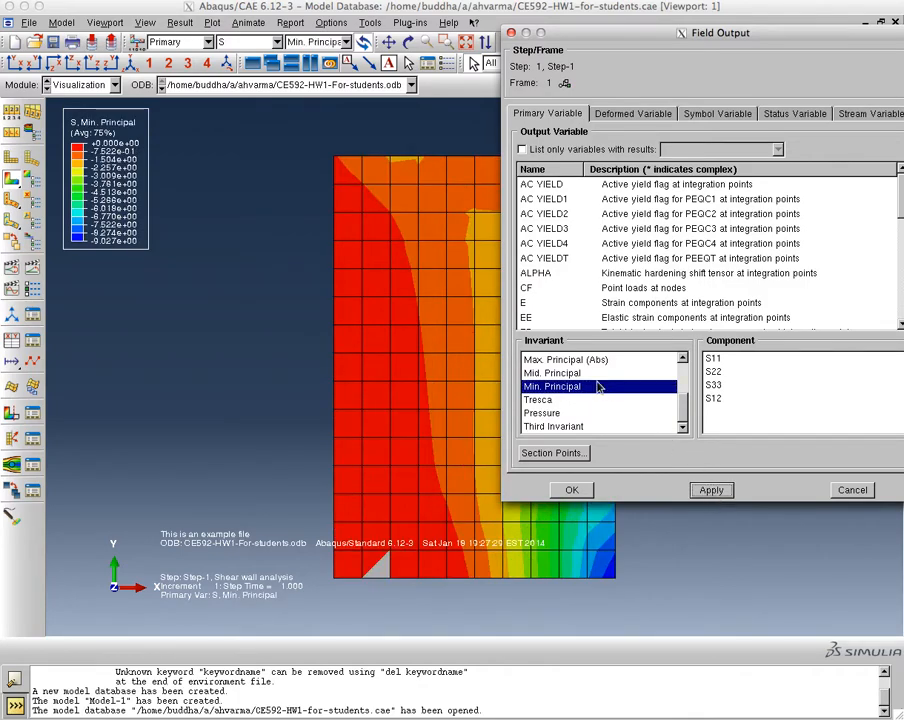
Contour the Out-of-Plane Principal stress invariant, followed by the Max. Principal invariant.
{"action": "scroll", "coordinate": [590, 378], "scroll_direction": "up", "scroll_amount": 2}
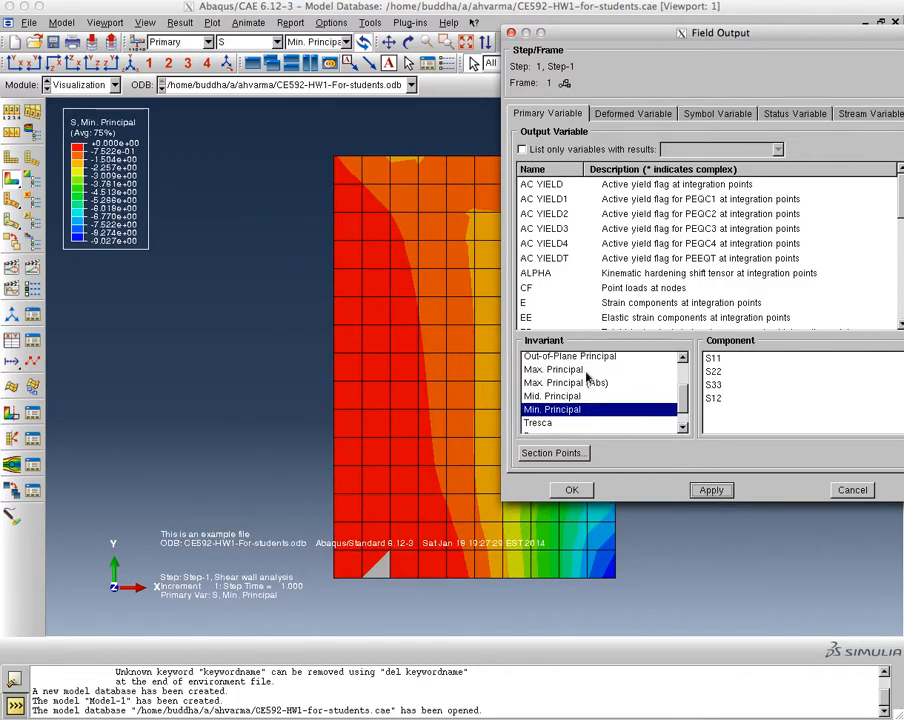
{"action": "left_click", "coordinate": [572, 372]}
{"action": "scroll", "coordinate": [586, 394], "scroll_direction": "up", "scroll_amount": 1}
{"action": "left_click", "coordinate": [570, 368]}
{"action": "left_click", "coordinate": [715, 491]}
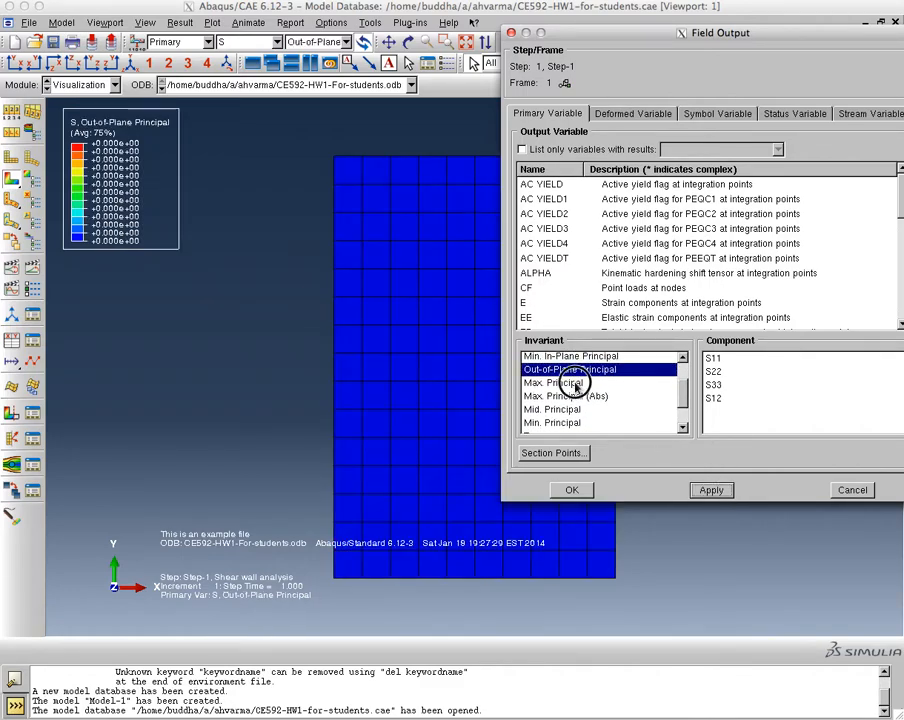
{"action": "left_click", "coordinate": [596, 383]}
{"action": "left_click", "coordinate": [712, 490]}
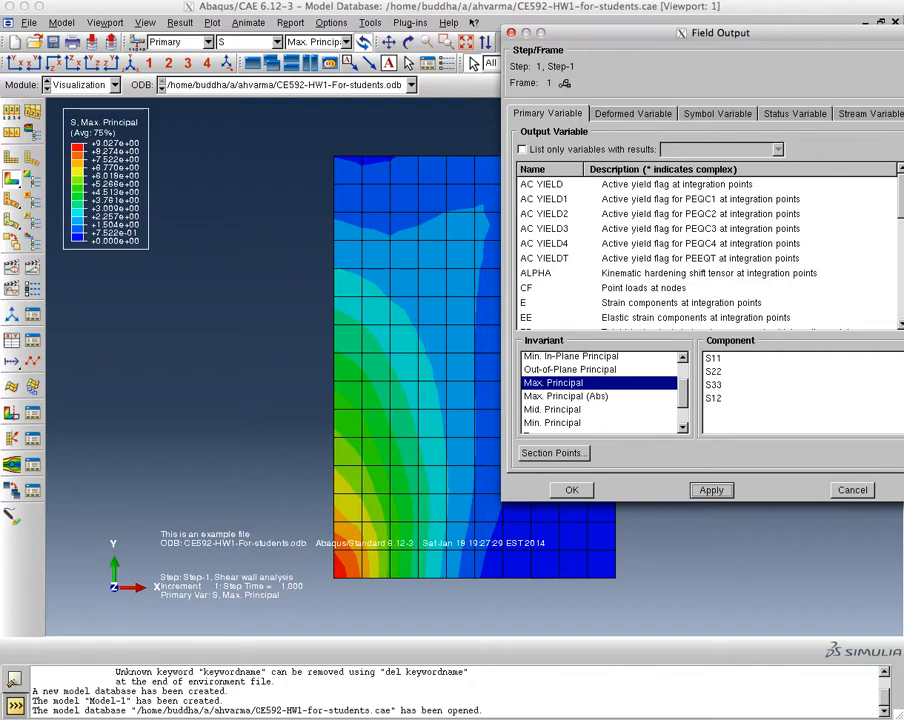
Check which output variables are available for the deformed shape and return to the primary variable settings.
{"action": "left_click", "coordinate": [748, 79]}
{"action": "left_click", "coordinate": [628, 114]}
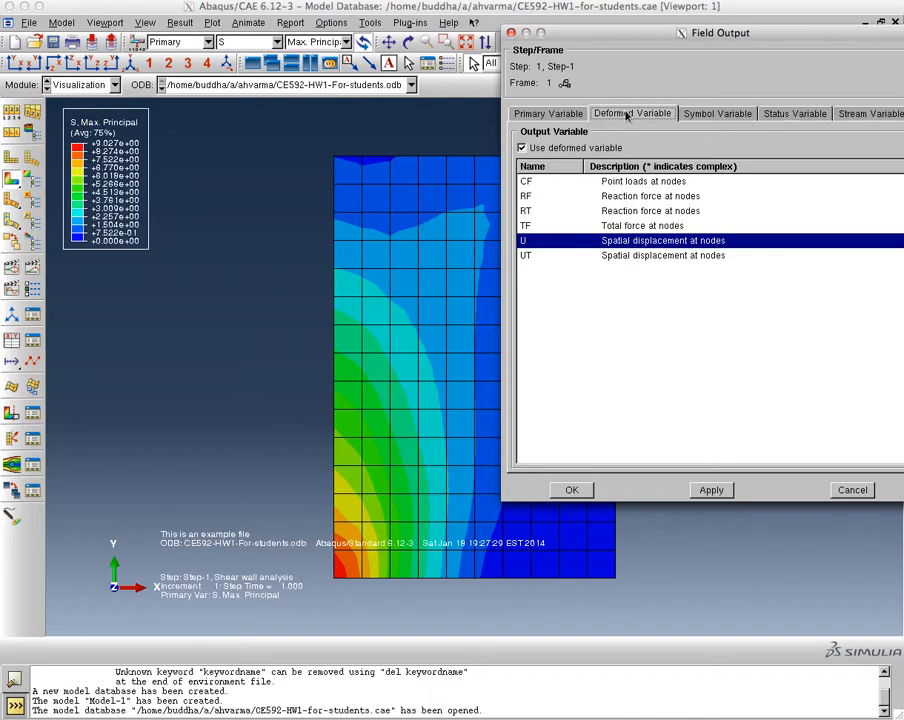
{"action": "left_click", "coordinate": [548, 113]}
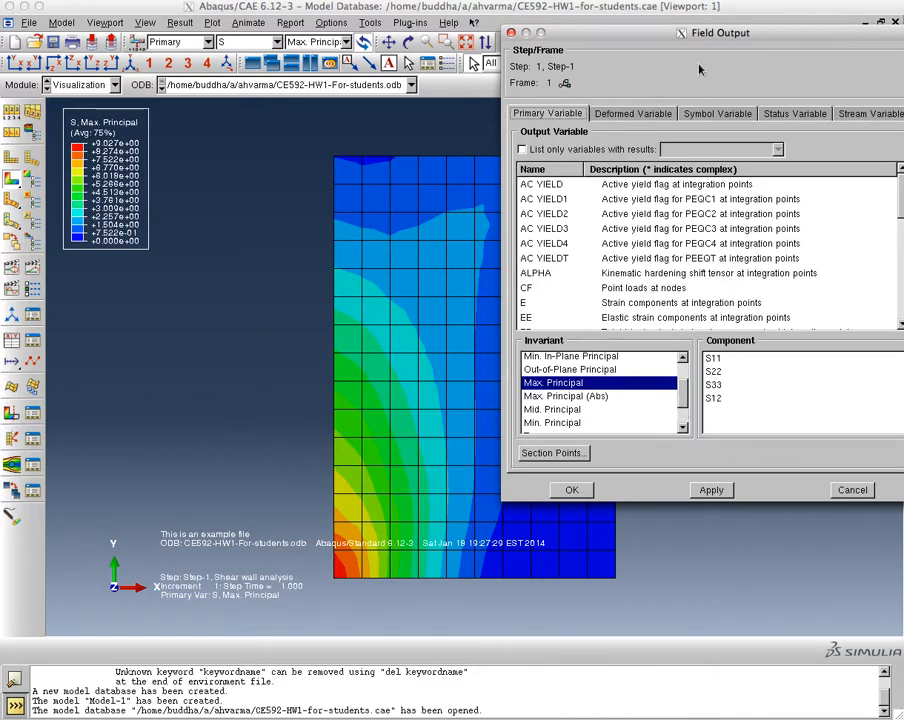
Select the strain components at integration points (E) as primary variable and contour component E22.
{"action": "left_click_drag", "start_coordinate": [650, 32], "coordinate": [460, 27]}
{"action": "left_click_drag", "start_coordinate": [706, 198], "coordinate": [704, 226]}
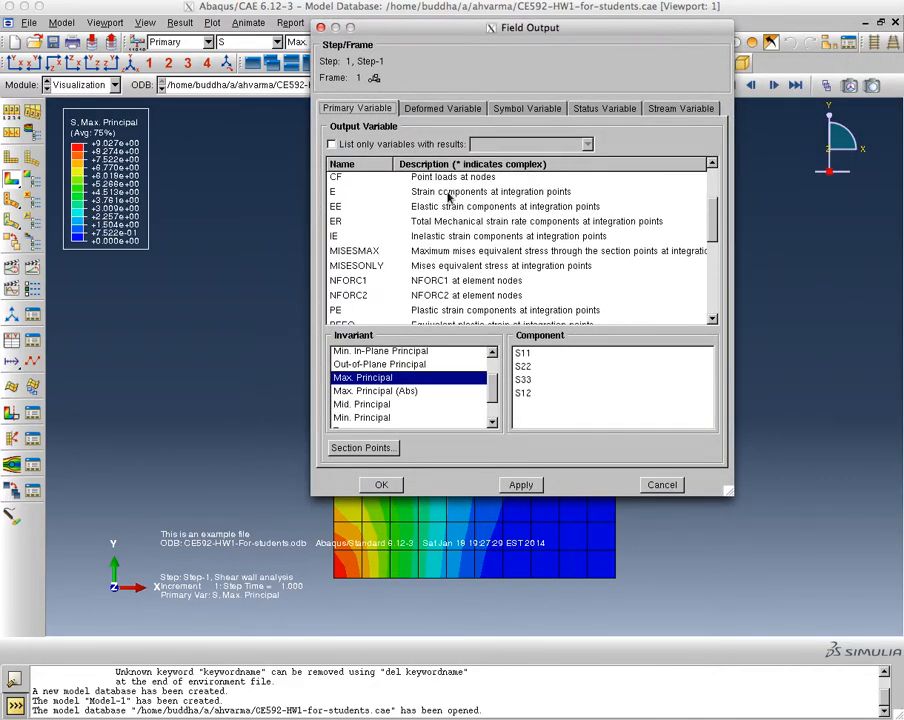
{"action": "left_click", "coordinate": [435, 191]}
{"action": "left_click", "coordinate": [522, 355]}
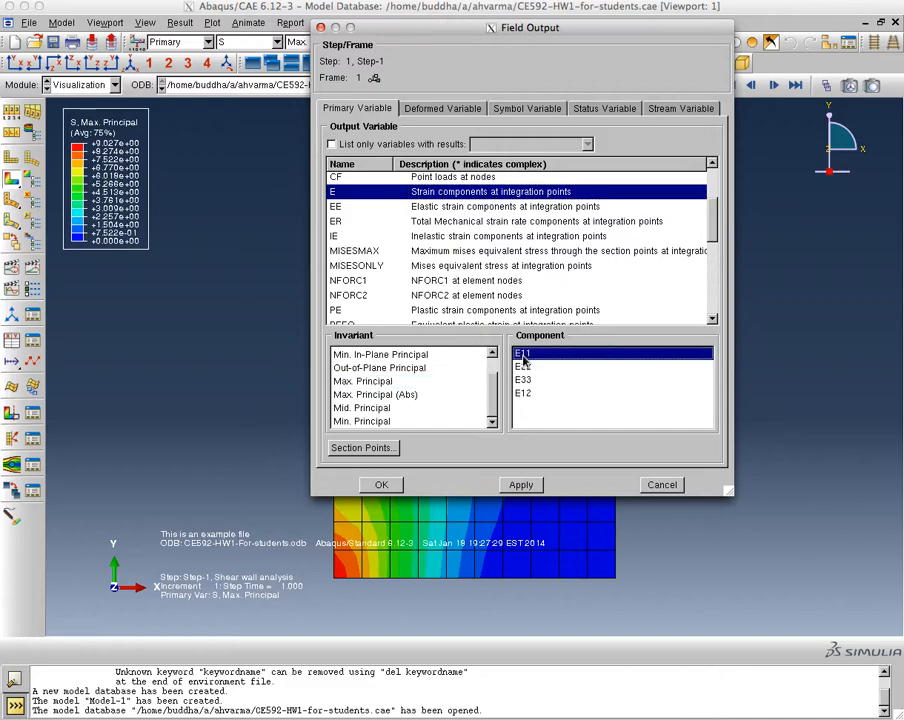
{"action": "left_click_drag", "start_coordinate": [510, 28], "coordinate": [675, 16]}
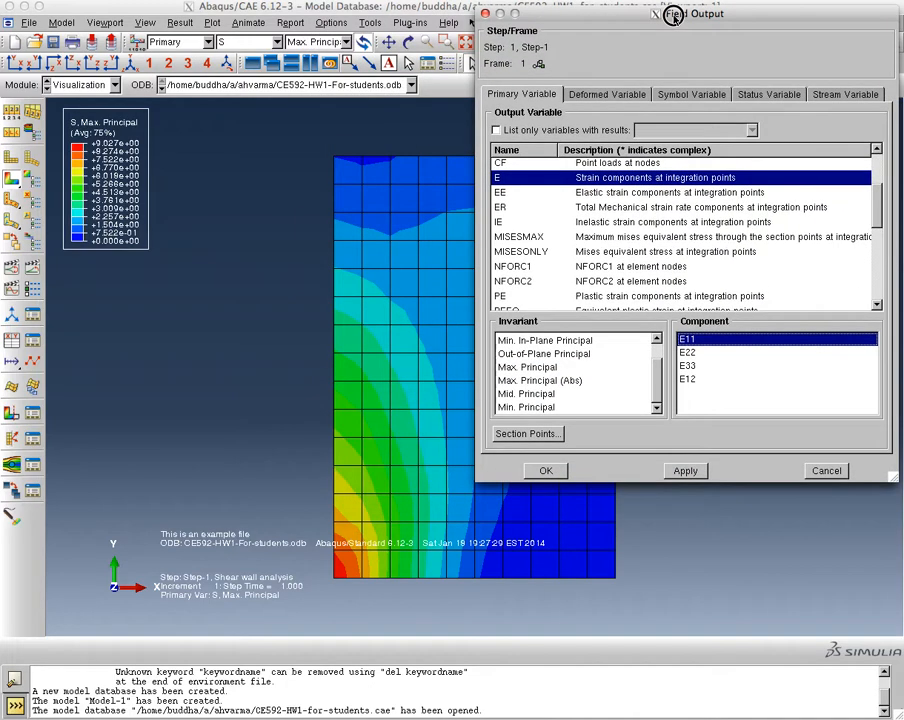
{"action": "left_click", "coordinate": [712, 352]}
{"action": "left_click", "coordinate": [687, 471]}
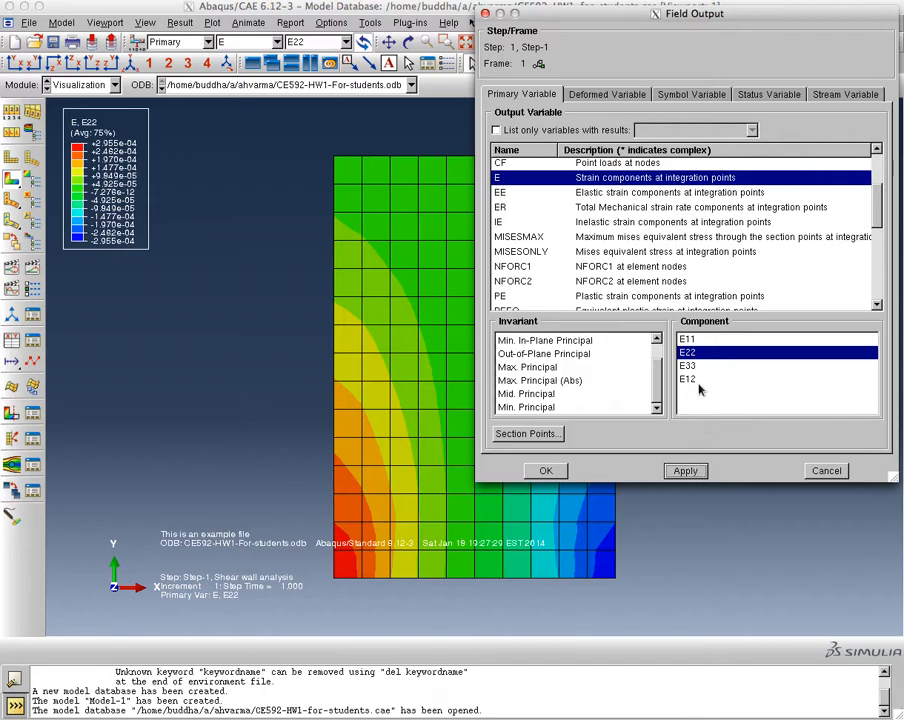
Contour the shear strain component E12 and close the field output settings.
{"action": "left_click", "coordinate": [697, 381]}
{"action": "left_click", "coordinate": [688, 472]}
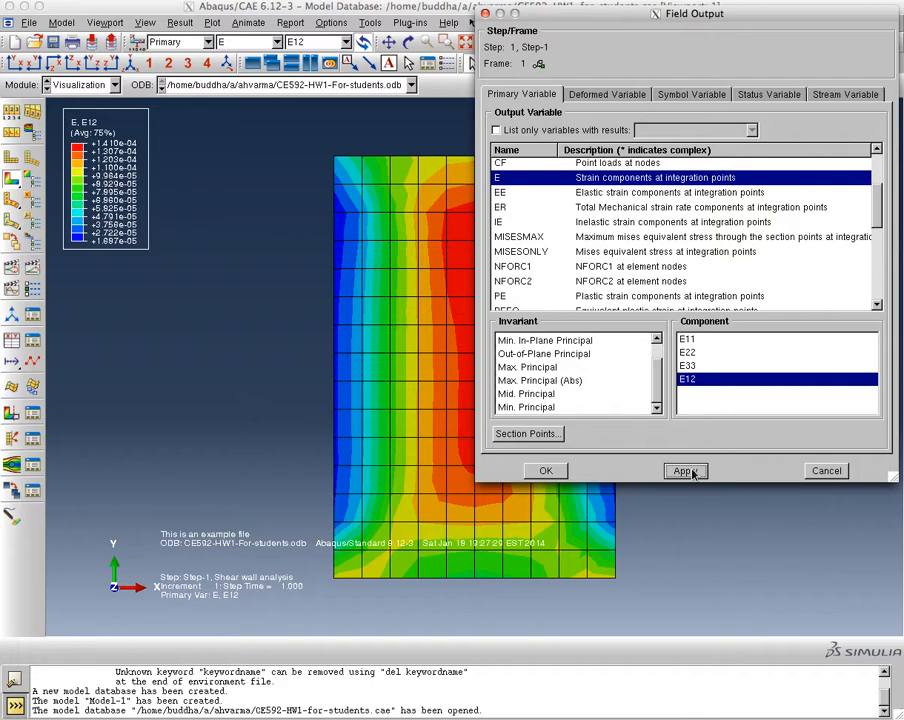
{"action": "left_click", "coordinate": [826, 471]}
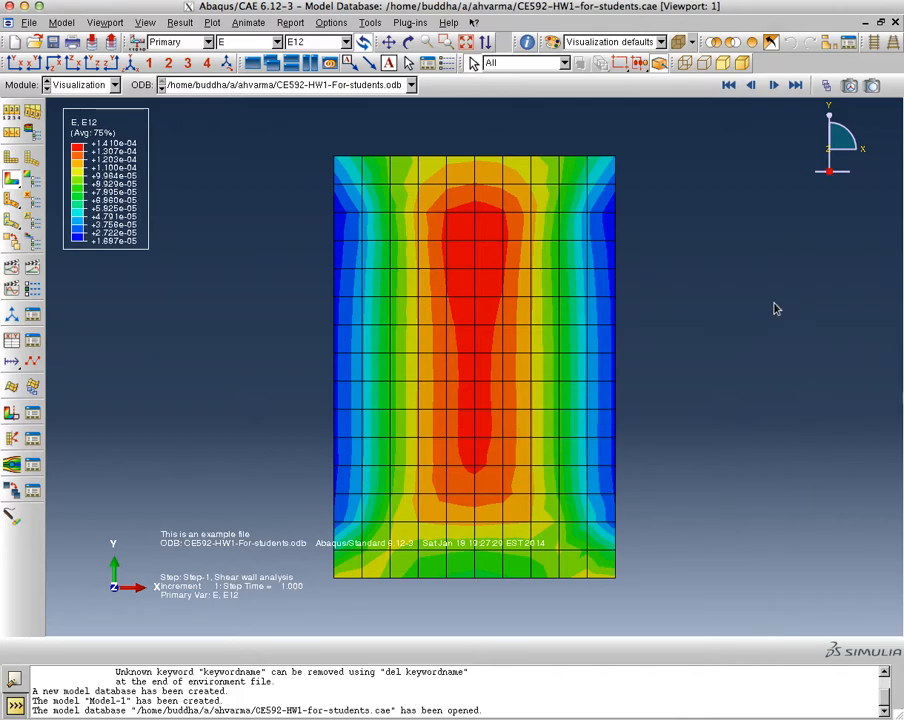
Replace the display group with a single picked element, second column from the wall's left edge and second row above its base.
{"action": "left_click", "coordinate": [830, 46]}
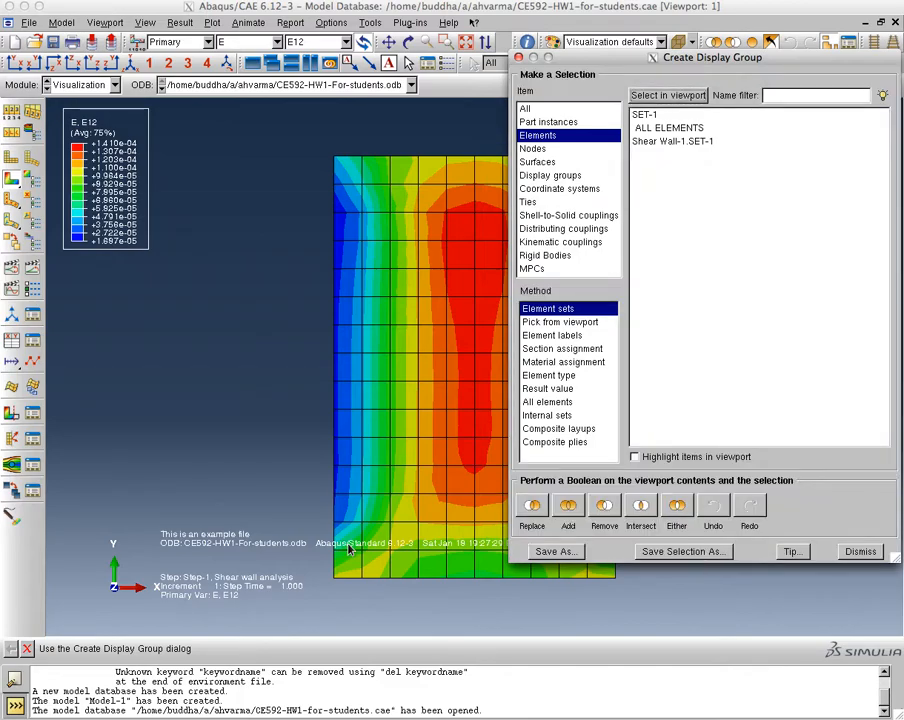
{"action": "left_click", "coordinate": [572, 321]}
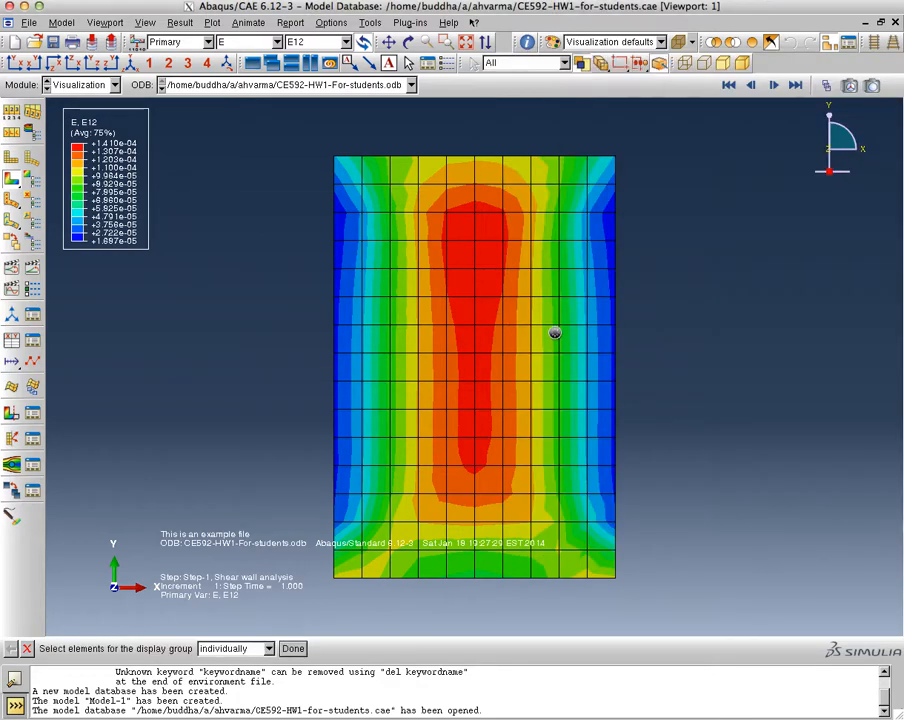
{"action": "left_click", "coordinate": [376, 540]}
{"action": "left_click", "coordinate": [295, 650]}
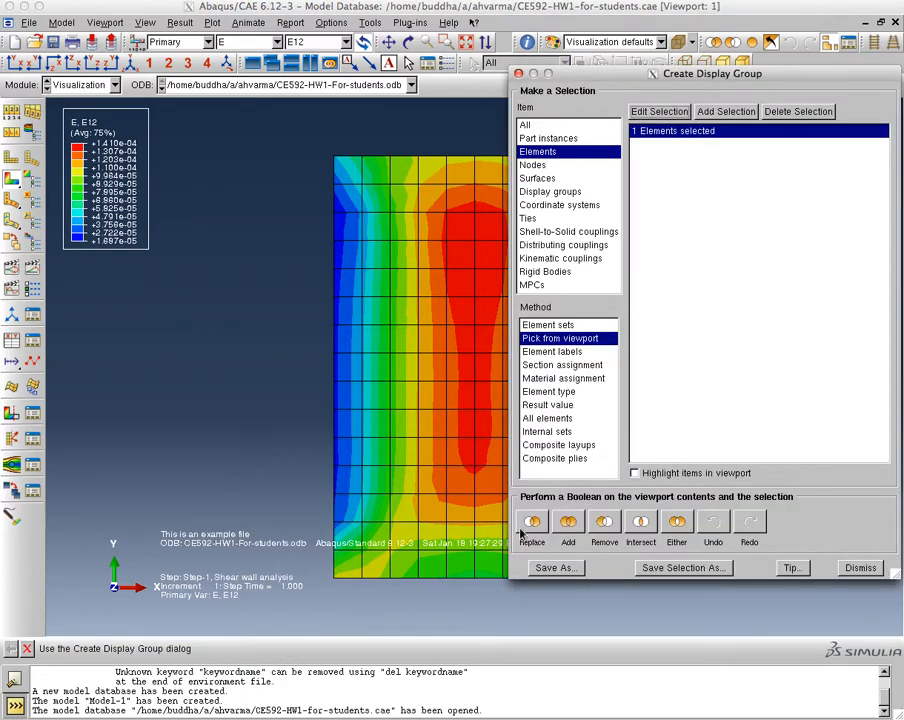
{"action": "left_click", "coordinate": [530, 524]}
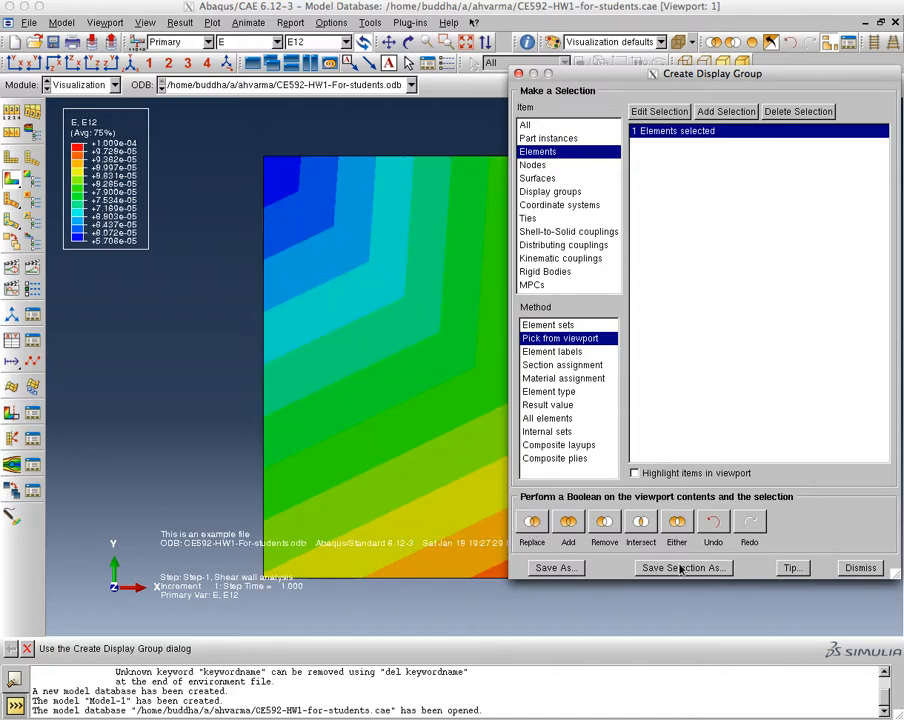
{"action": "left_click", "coordinate": [862, 568]}
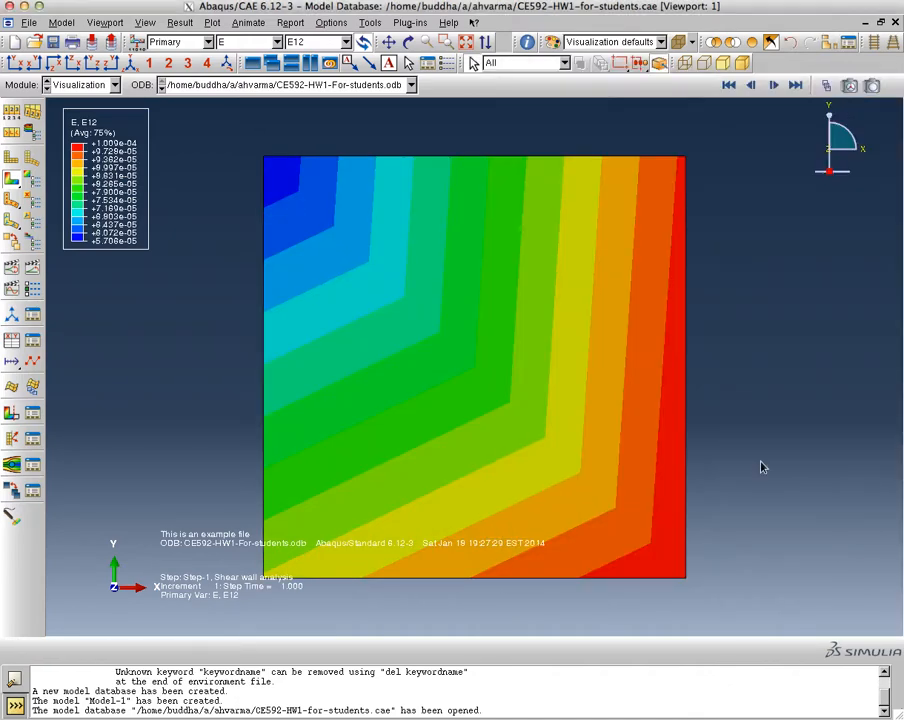
Switch the isolated element's contour variable to stress S and plot component S11, followed by S22.
{"action": "left_click", "coordinate": [277, 42]}
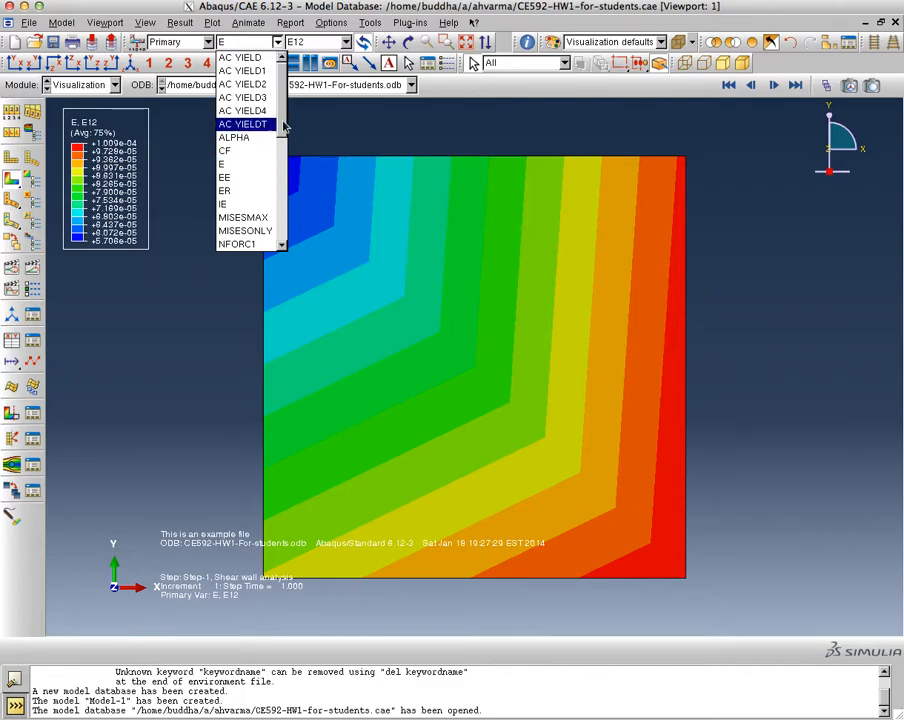
{"action": "left_click_drag", "start_coordinate": [283, 136], "coordinate": [277, 196]}
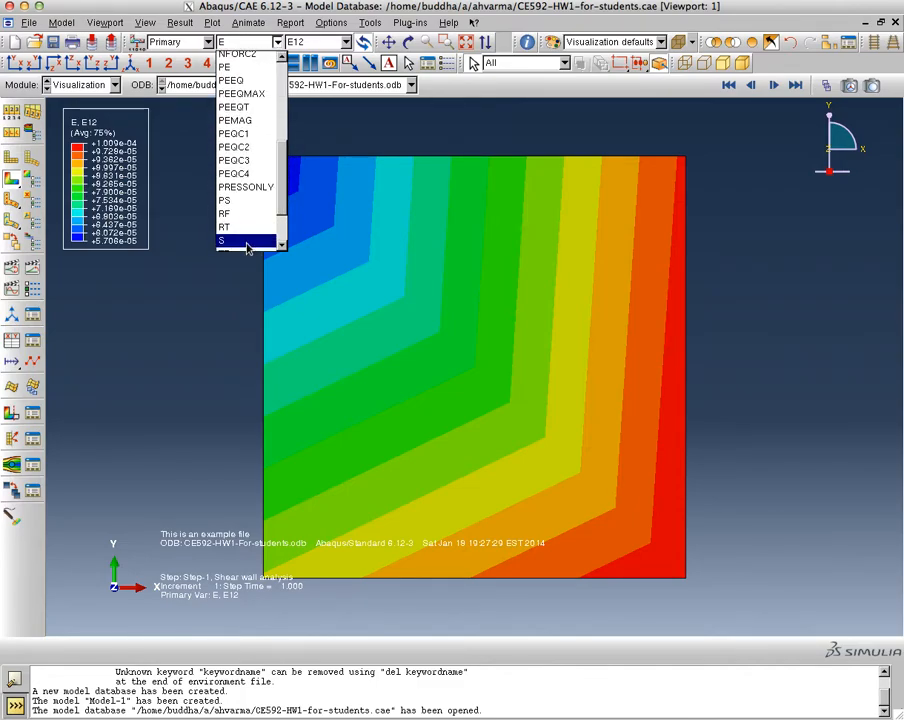
{"action": "left_click", "coordinate": [248, 246]}
{"action": "left_click", "coordinate": [346, 42]}
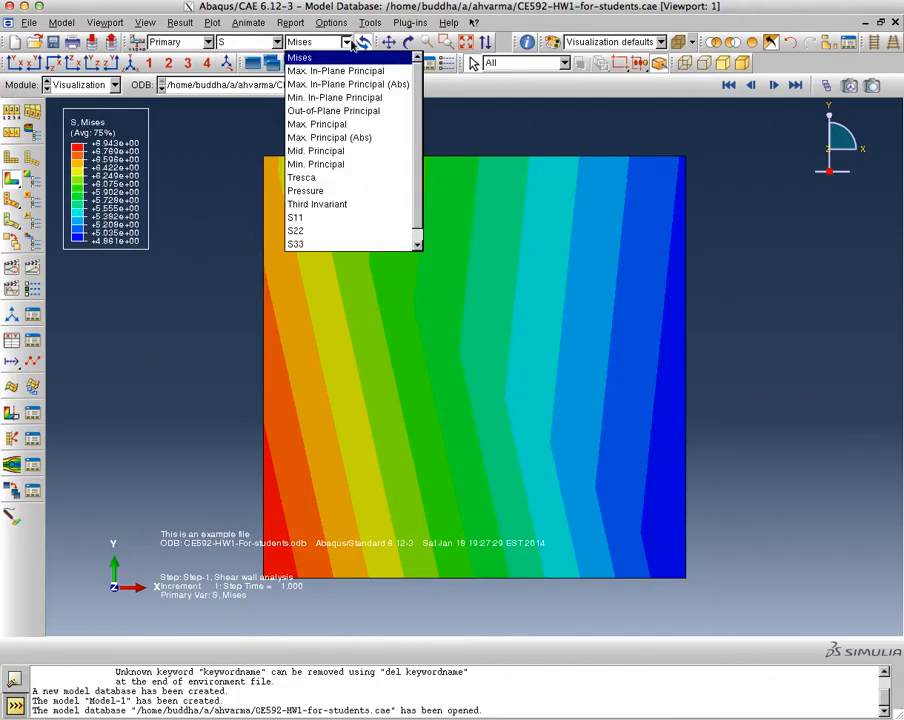
{"action": "left_click", "coordinate": [316, 217]}
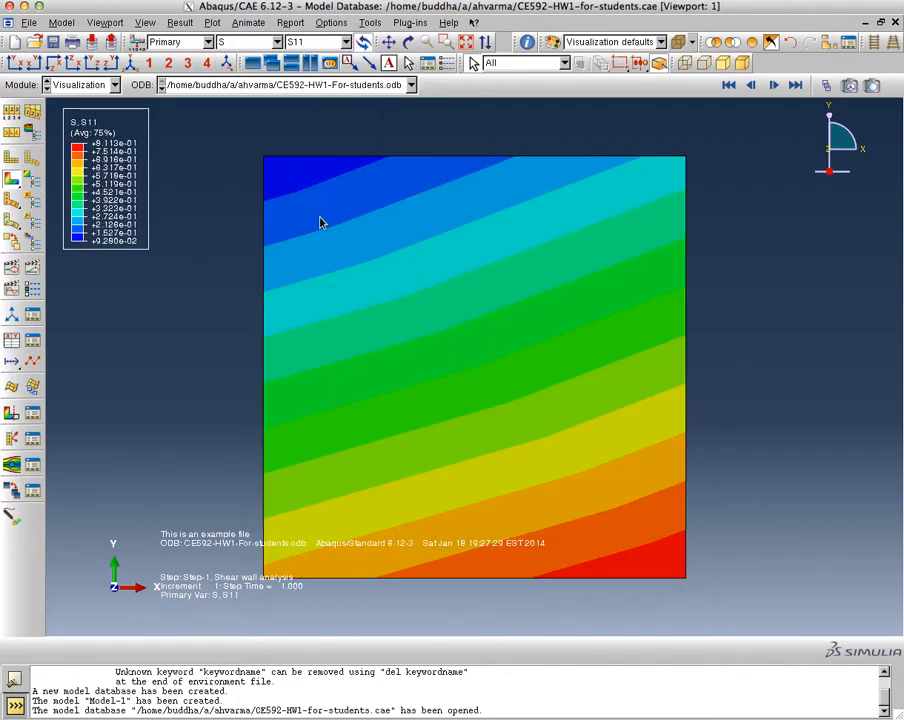
{"action": "left_click", "coordinate": [346, 42]}
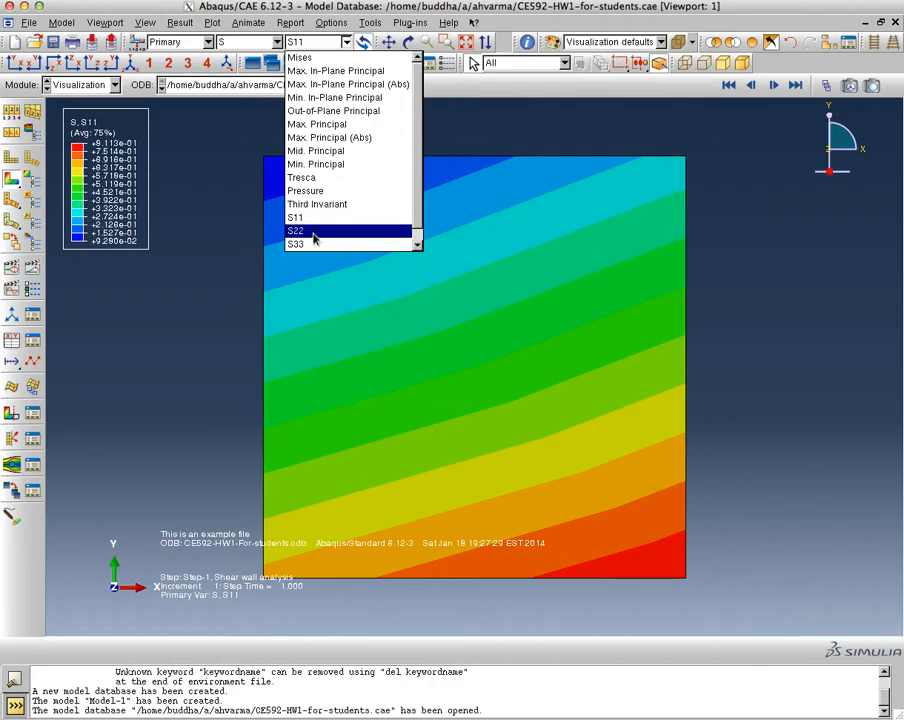
{"action": "left_click", "coordinate": [312, 233]}
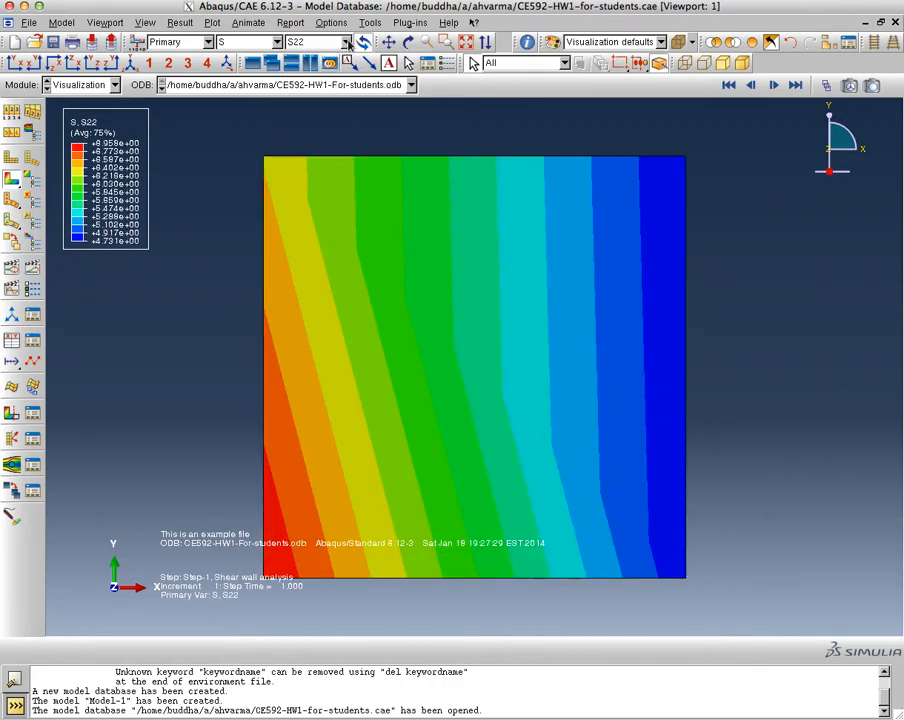
Contour the shear stress component S12 on the isolated element.
{"action": "left_click", "coordinate": [346, 42]}
{"action": "scroll", "coordinate": [347, 170], "scroll_direction": "down", "scroll_amount": 1}
{"action": "left_click", "coordinate": [300, 243]}
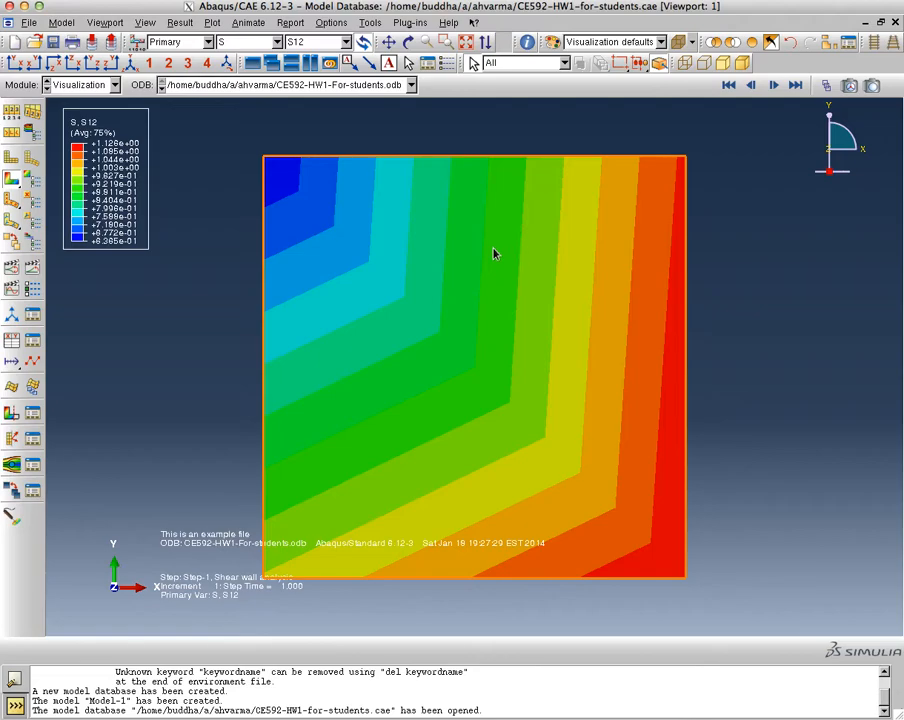
Start a Probe values query and place its dialog fully in view.
{"action": "left_click", "coordinate": [527, 41]}
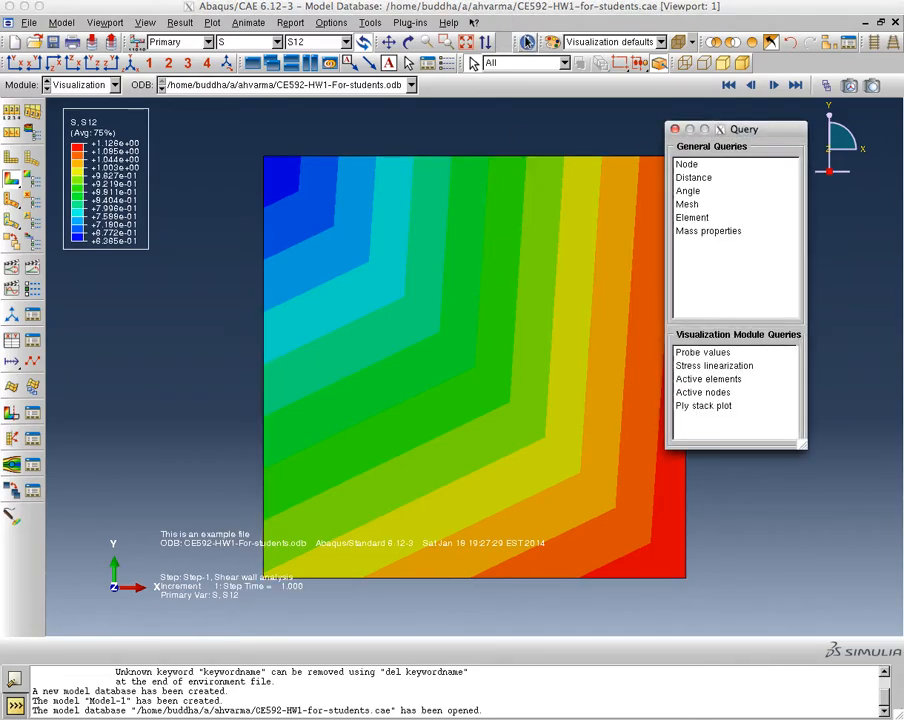
{"action": "left_click", "coordinate": [703, 352]}
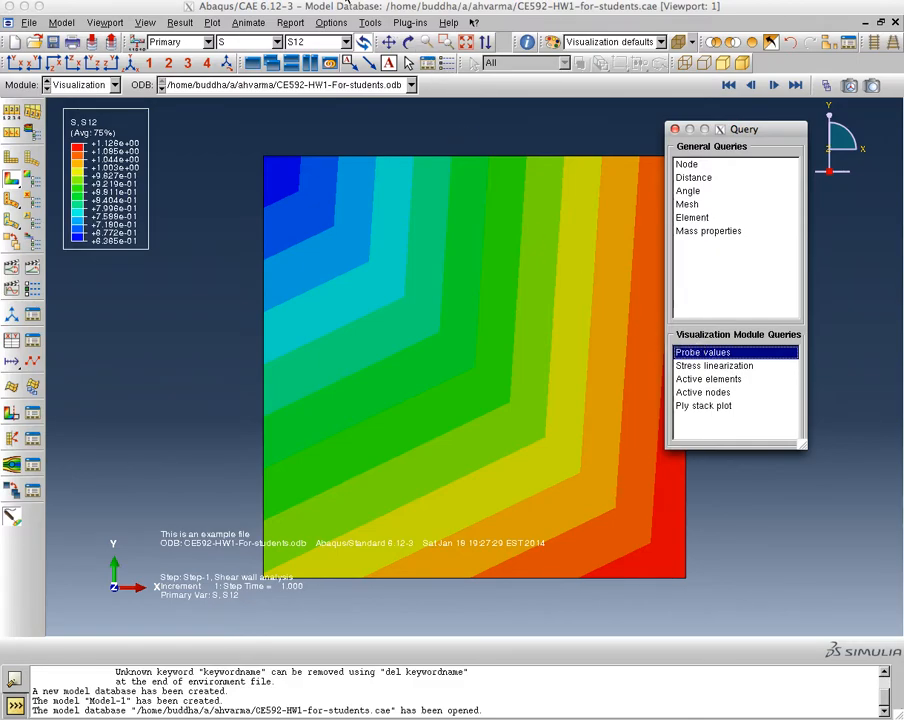
{"action": "left_click", "coordinate": [334, 10]}
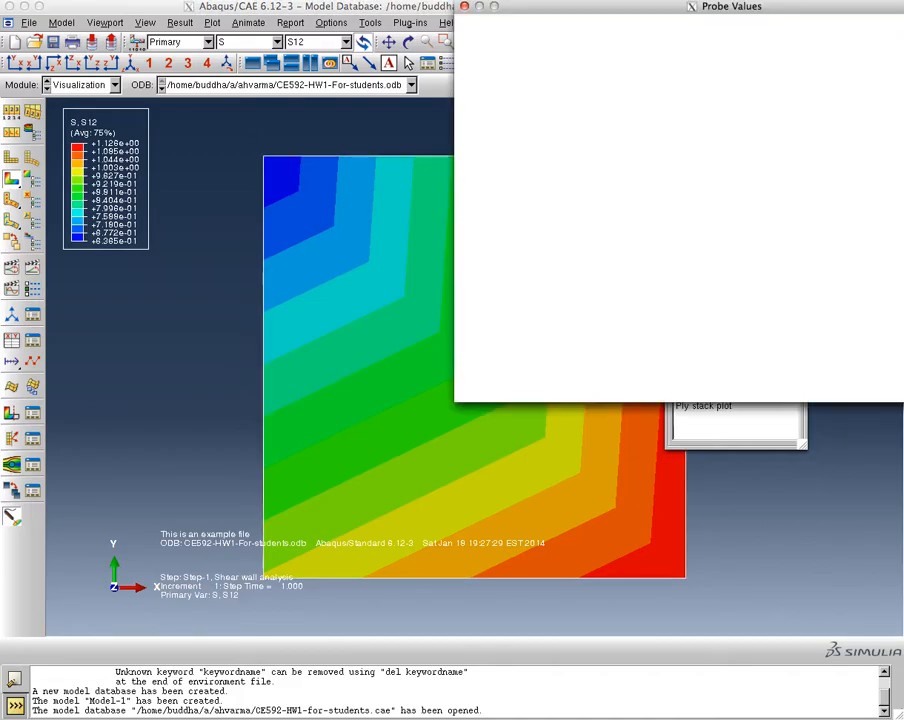
{"action": "left_click_drag", "start_coordinate": [727, 11], "coordinate": [391, 24]}
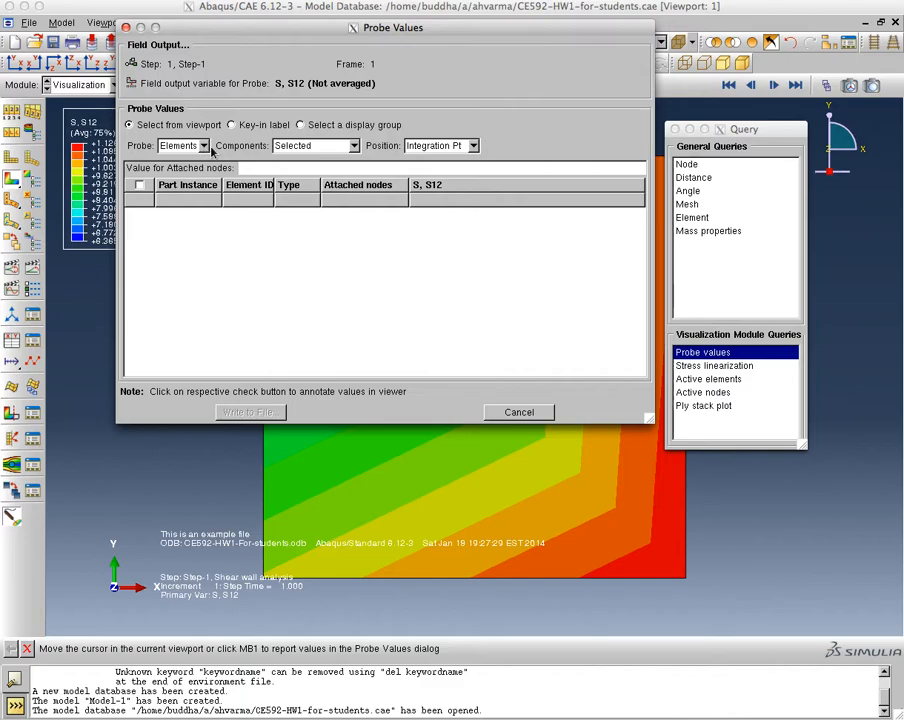
Set the probe components to All Direct, then All Principals, keeping the position at Integration Pt.
{"action": "left_click", "coordinate": [354, 146]}
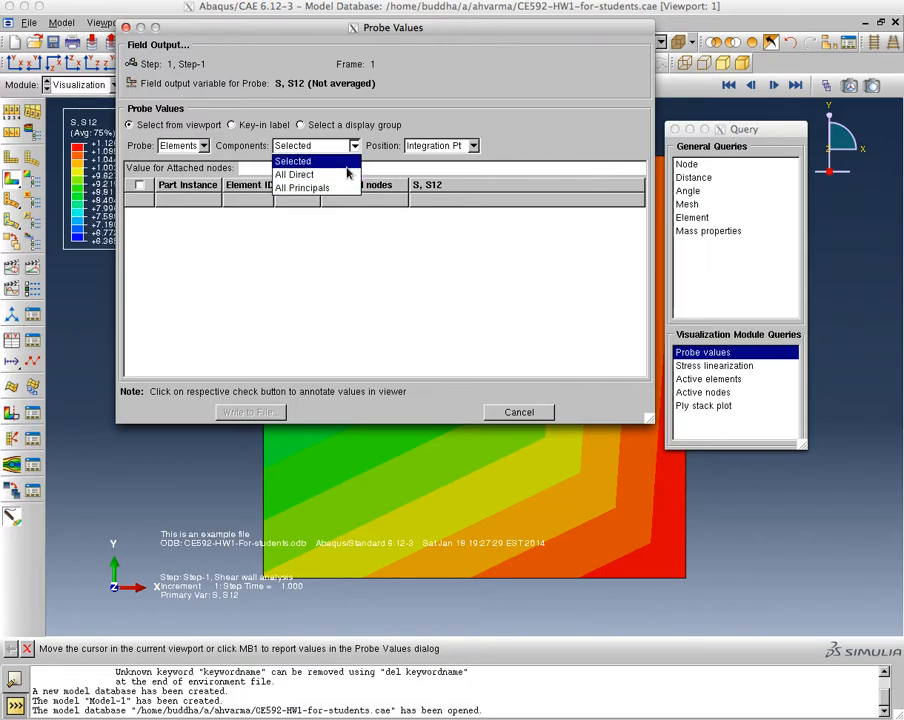
{"action": "left_click", "coordinate": [296, 174]}
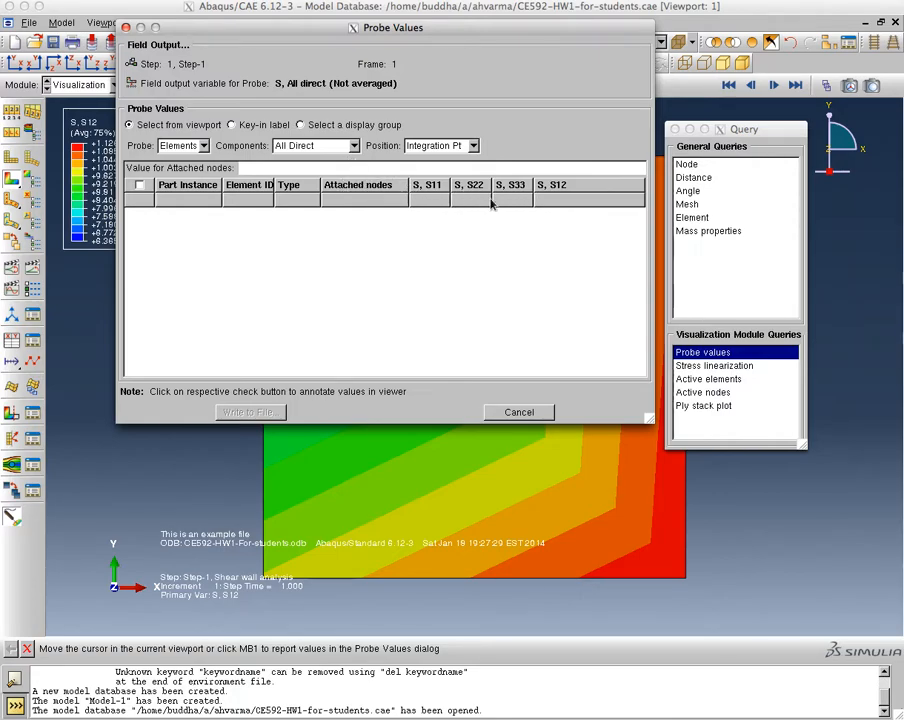
{"action": "left_click", "coordinate": [354, 145]}
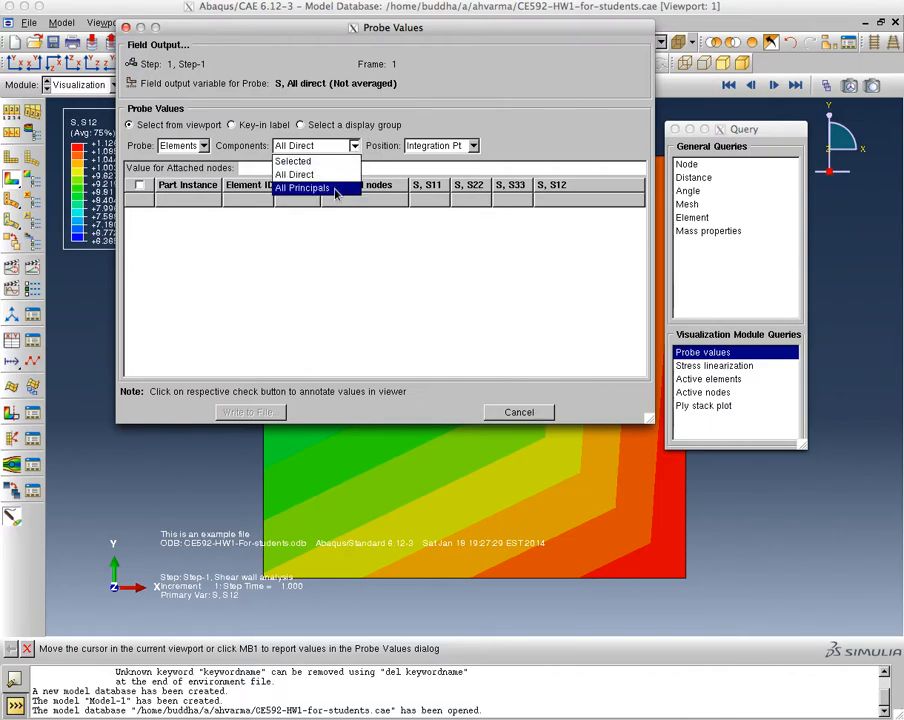
{"action": "left_click", "coordinate": [336, 189]}
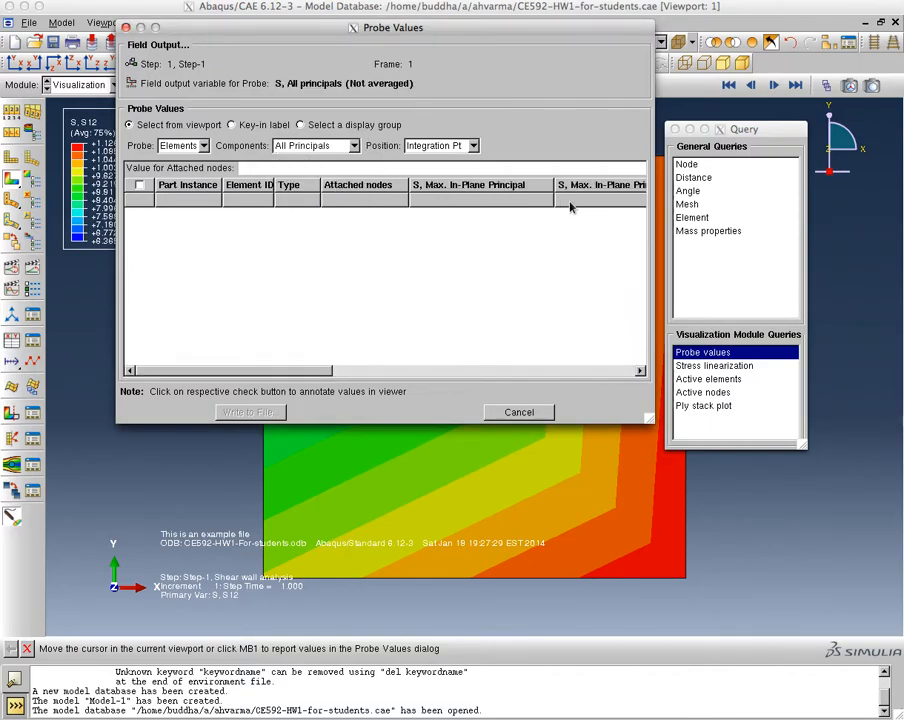
{"action": "left_click", "coordinate": [473, 146]}
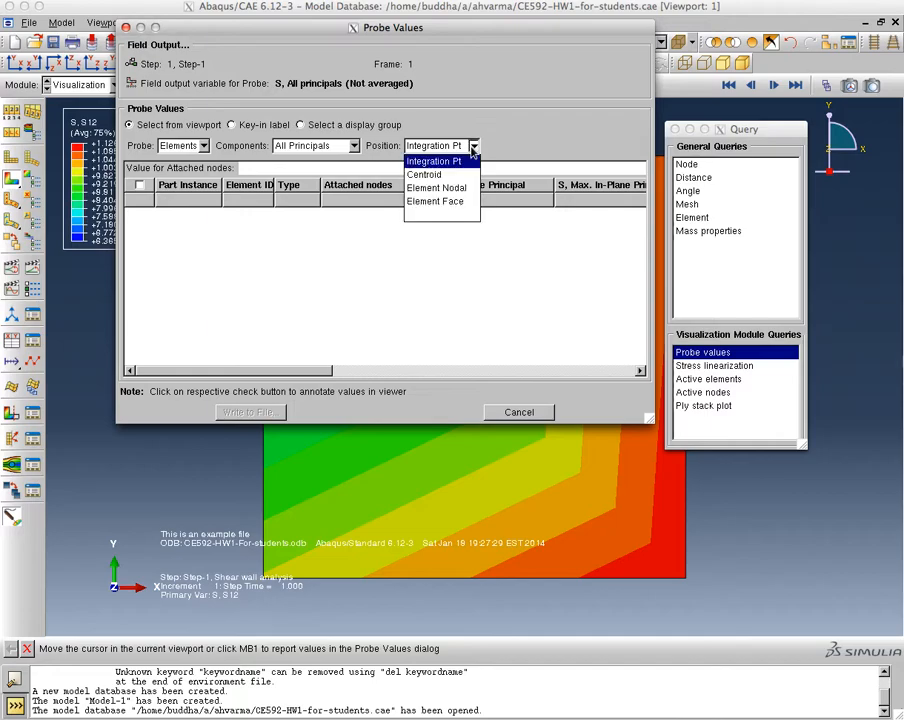
{"action": "left_click", "coordinate": [434, 161]}
Probe the isolated element and read through its in-plane, out-of-plane and maximum principal stress values.
{"action": "left_click_drag", "start_coordinate": [427, 27], "coordinate": [563, 6]}
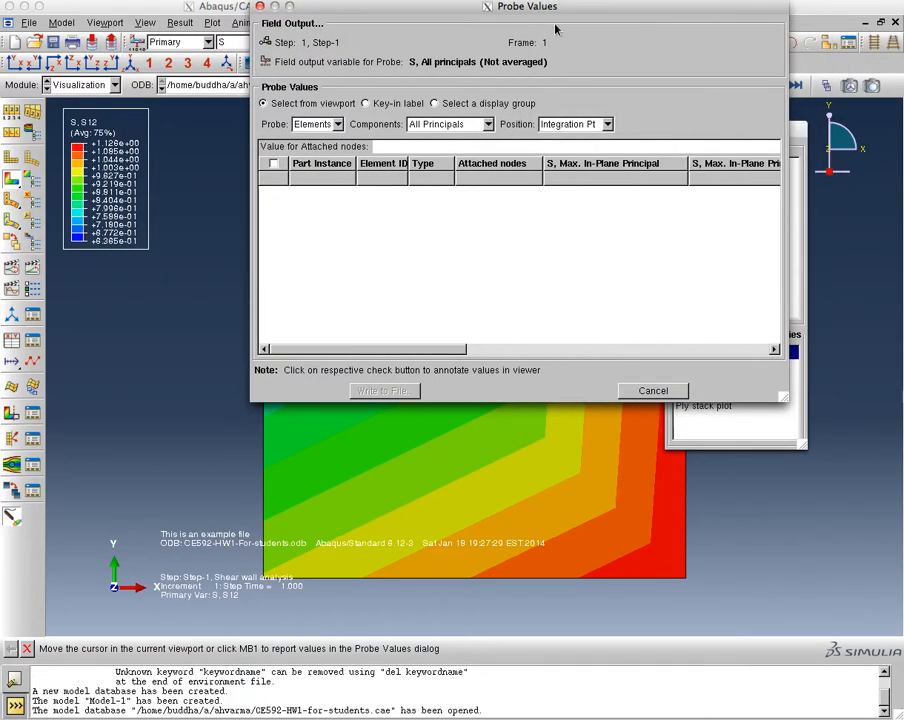
{"action": "left_click", "coordinate": [432, 19]}
{"action": "left_click_drag", "start_coordinate": [395, 10], "coordinate": [574, 77]}
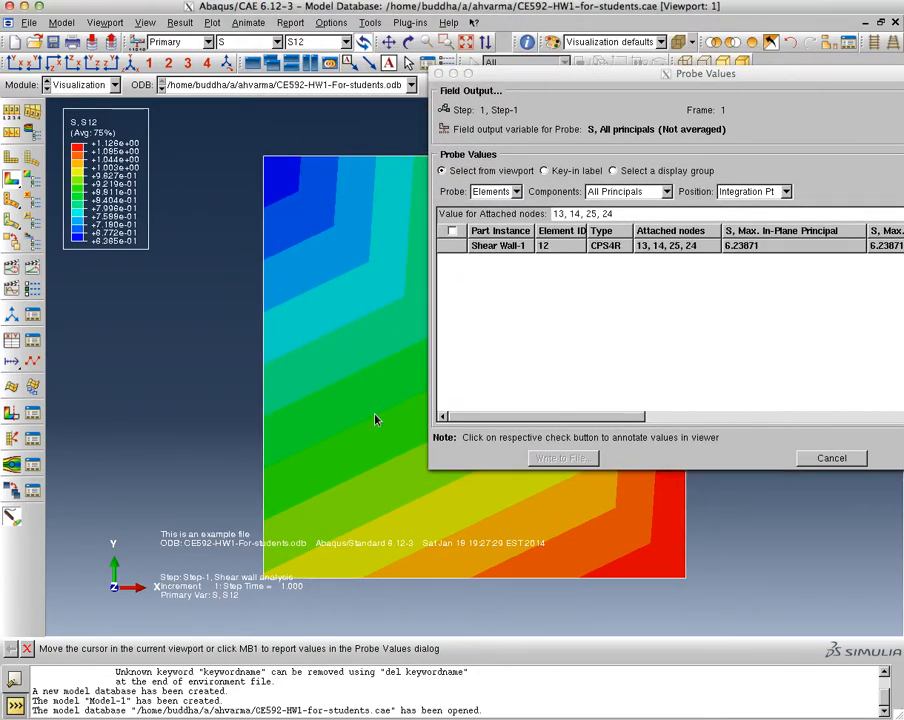
{"action": "left_click_drag", "start_coordinate": [632, 75], "coordinate": [390, 61]}
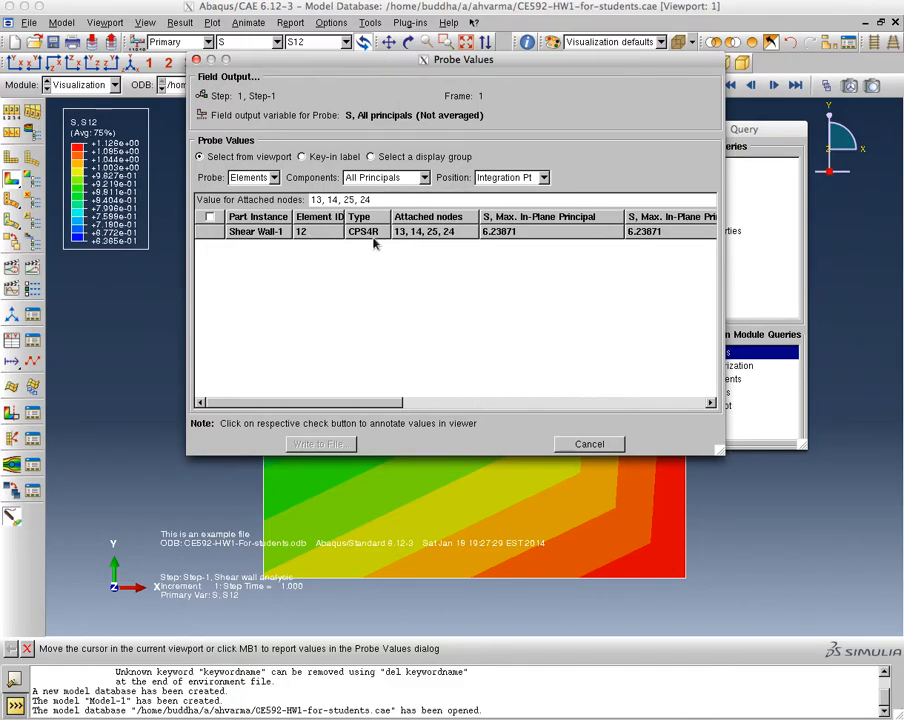
{"action": "left_click_drag", "start_coordinate": [395, 402], "coordinate": [432, 405]}
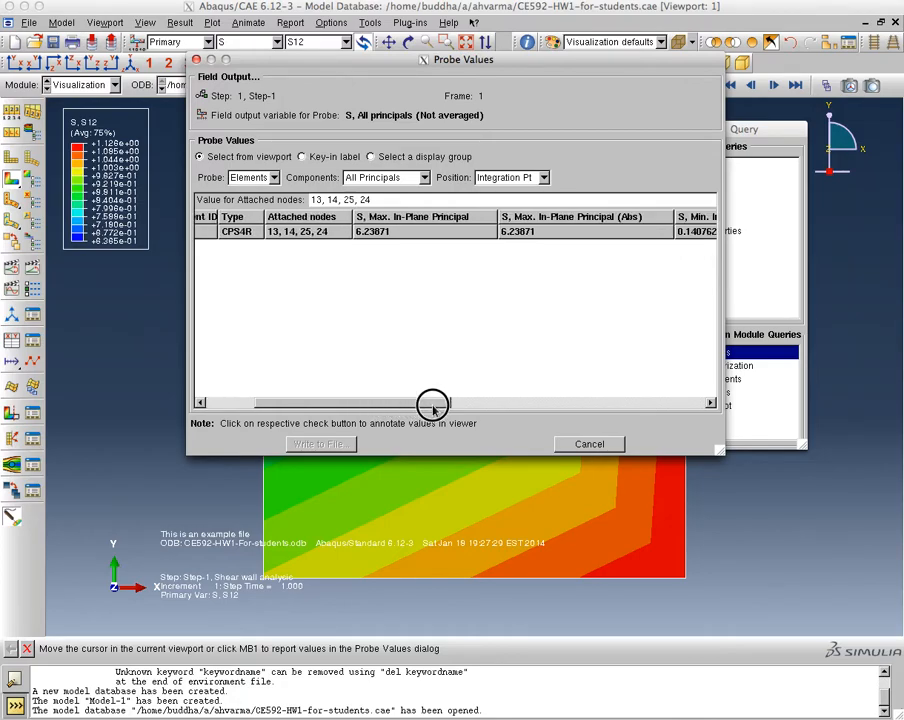
{"action": "left_click_drag", "start_coordinate": [432, 405], "coordinate": [625, 430]}
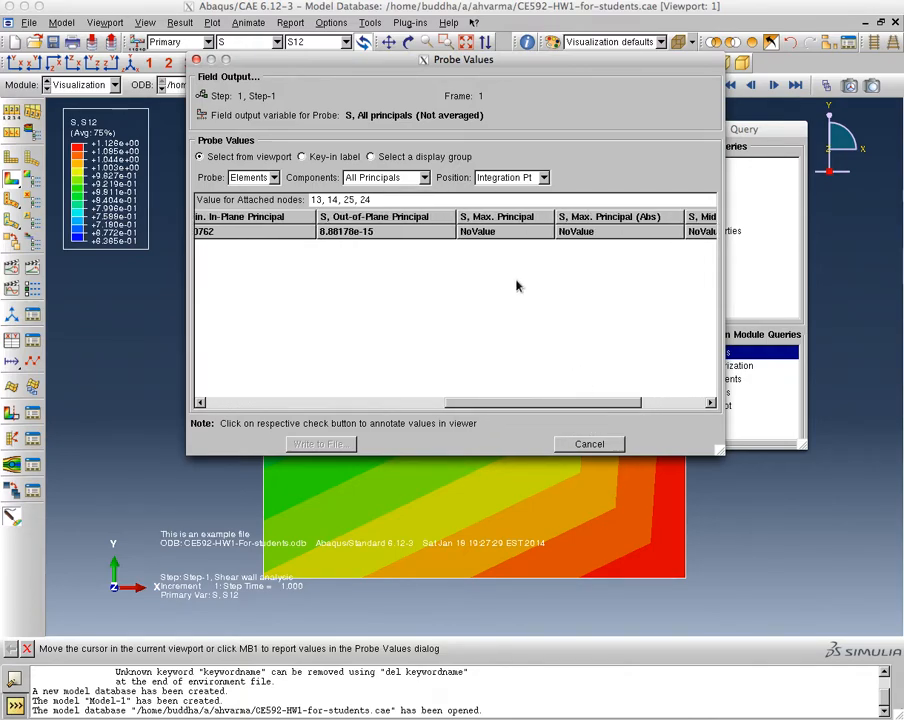
Switch the probed components to All Direct, then to Selected, and close the probe without saving values.
{"action": "left_click", "coordinate": [425, 177]}
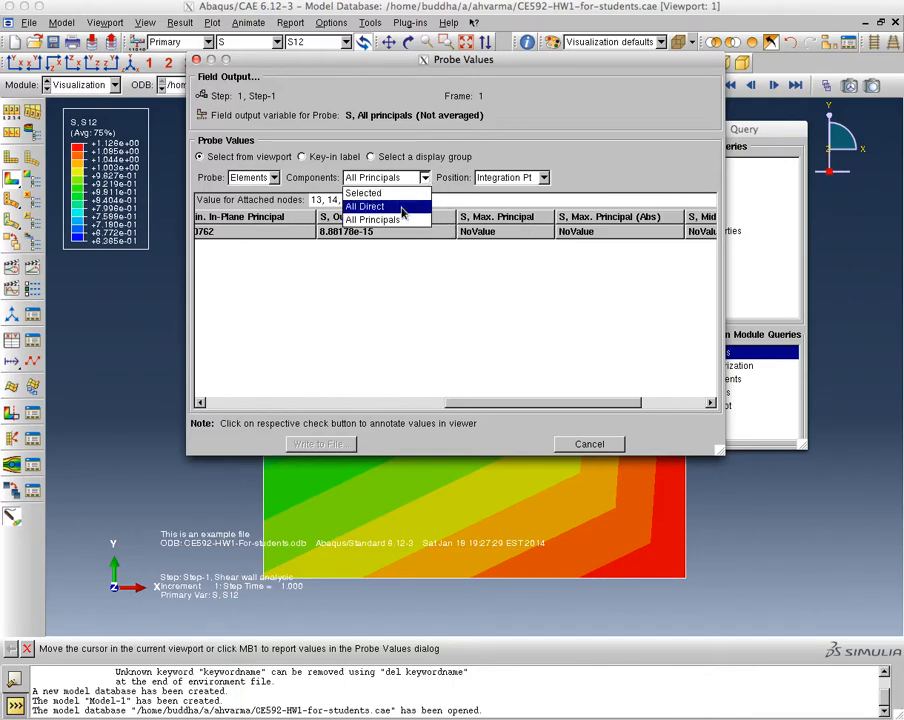
{"action": "left_click", "coordinate": [403, 207]}
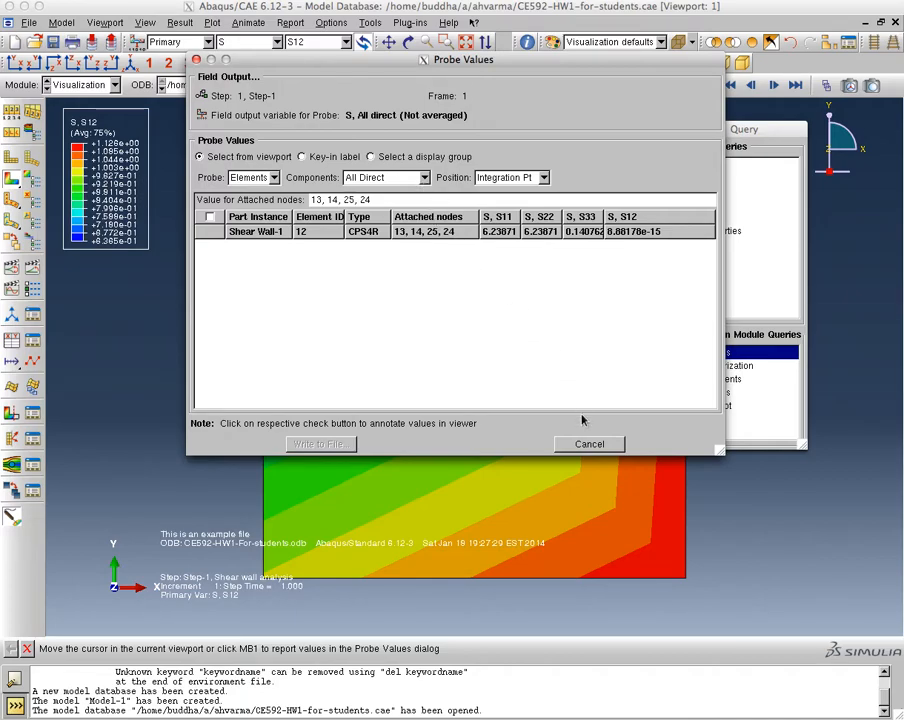
{"action": "left_click", "coordinate": [425, 179]}
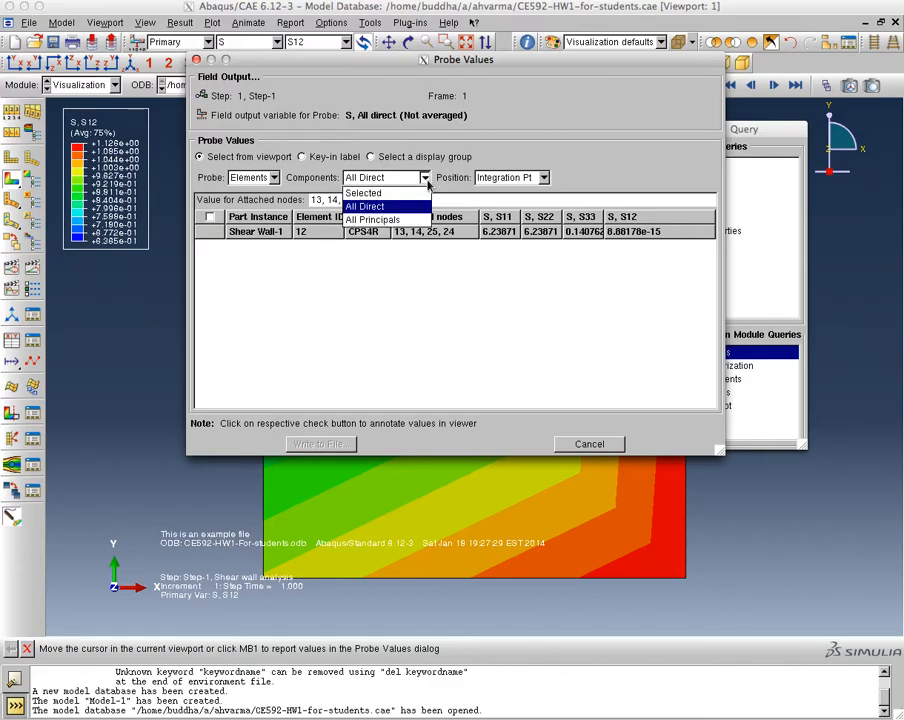
{"action": "left_click", "coordinate": [427, 180]}
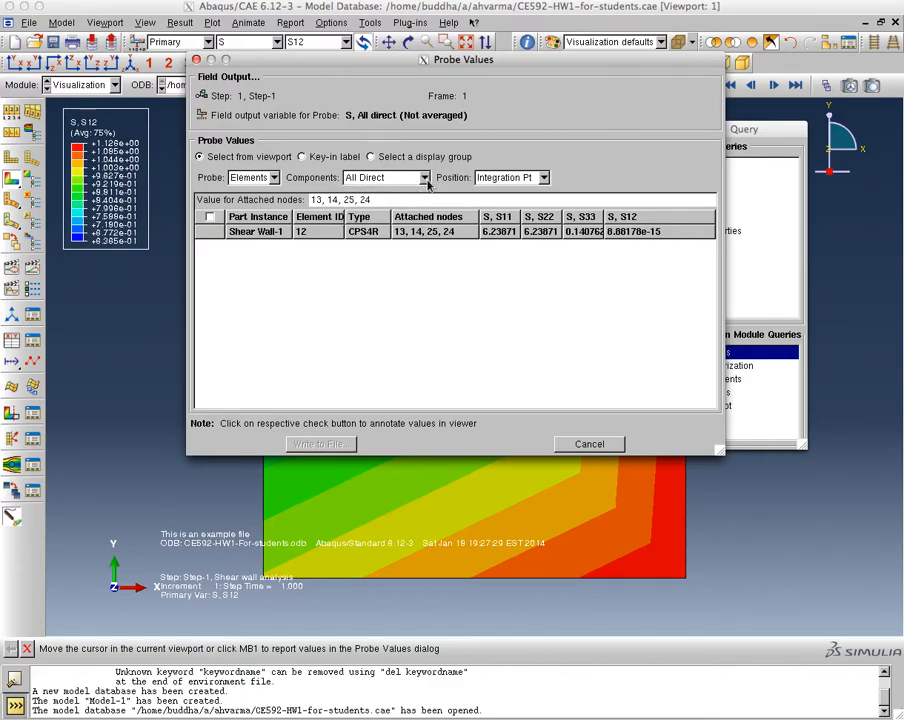
{"action": "left_click", "coordinate": [426, 179]}
{"action": "left_click", "coordinate": [370, 192]}
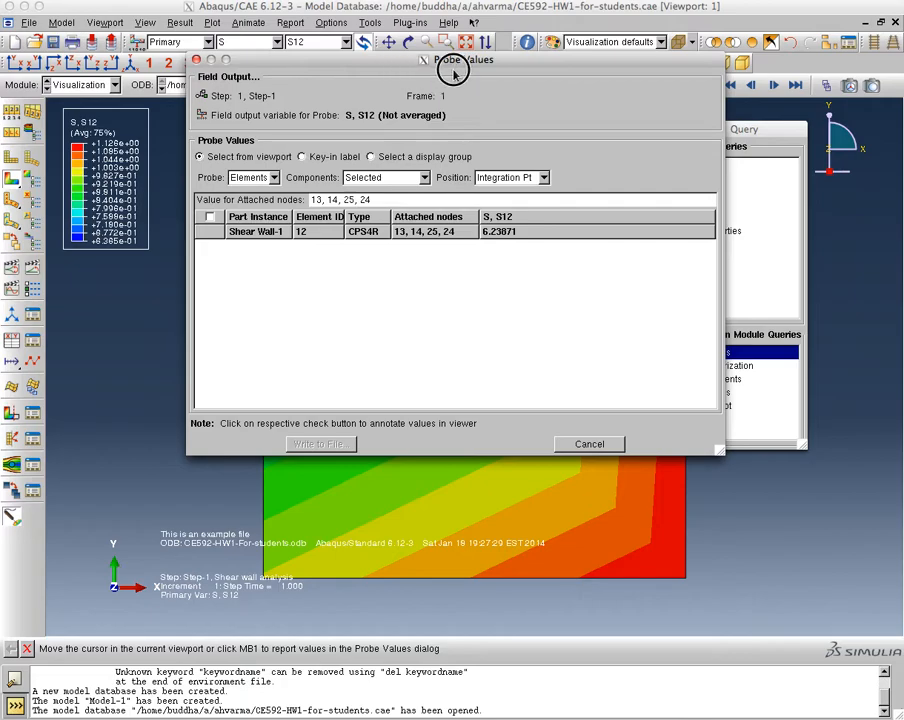
{"action": "left_click_drag", "start_coordinate": [396, 61], "coordinate": [453, 22]}
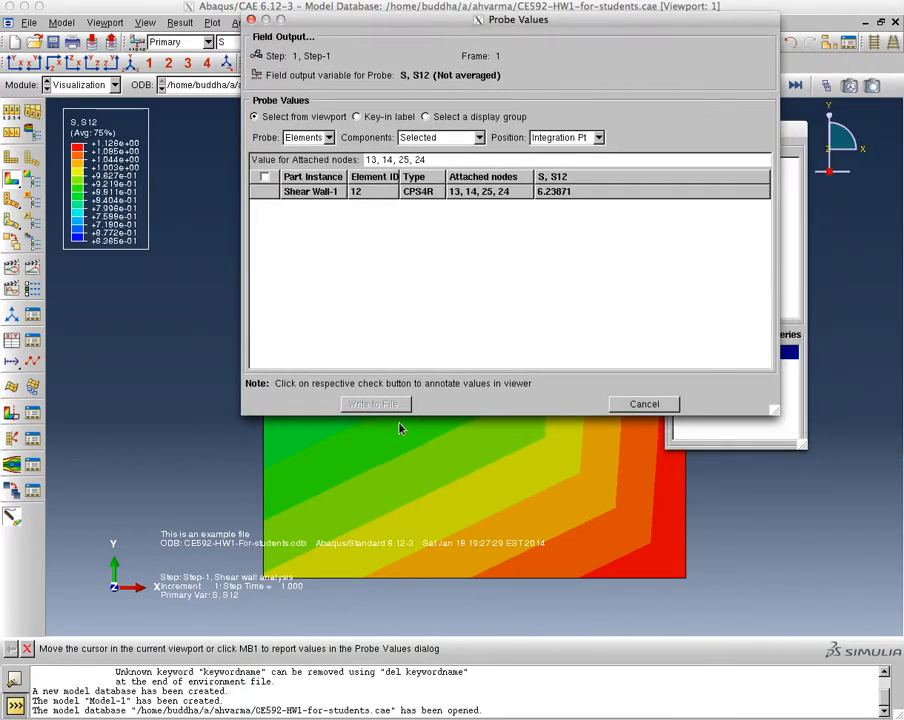
{"action": "left_click", "coordinate": [643, 404]}
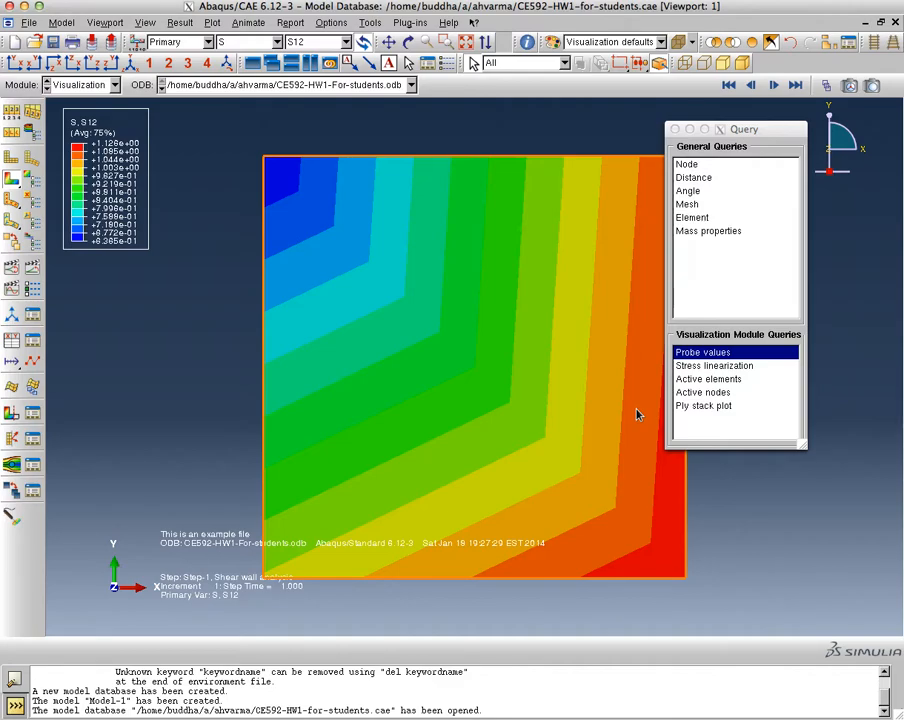
Display stress S as symbols on the element, plotting Max. Principal and then Min. In-Plane Principal.
{"action": "left_click", "coordinate": [160, 42]}
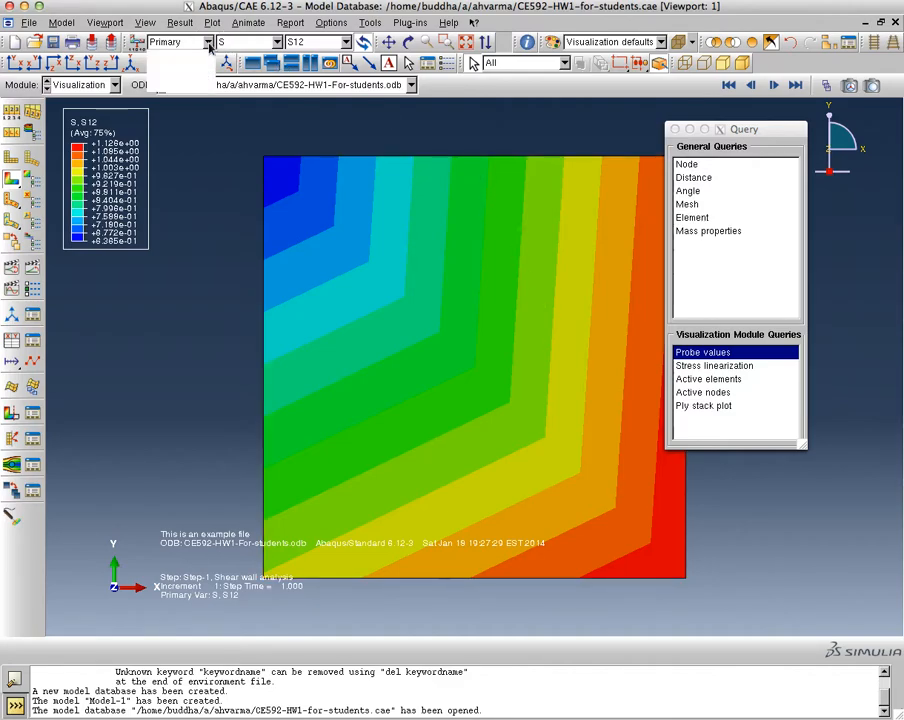
{"action": "left_click", "coordinate": [196, 84]}
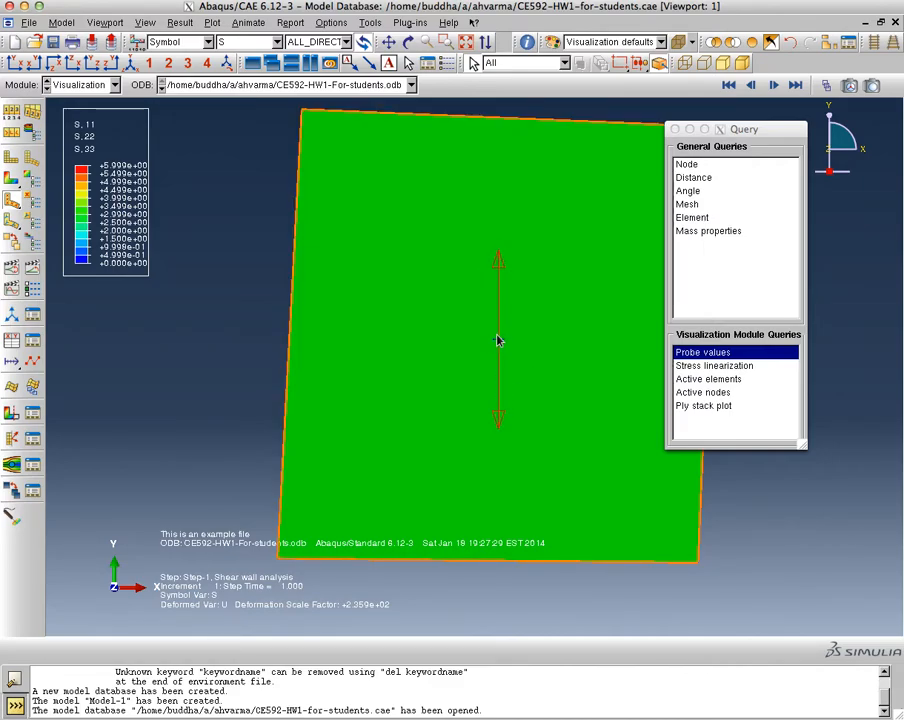
{"action": "left_click", "coordinate": [346, 42]}
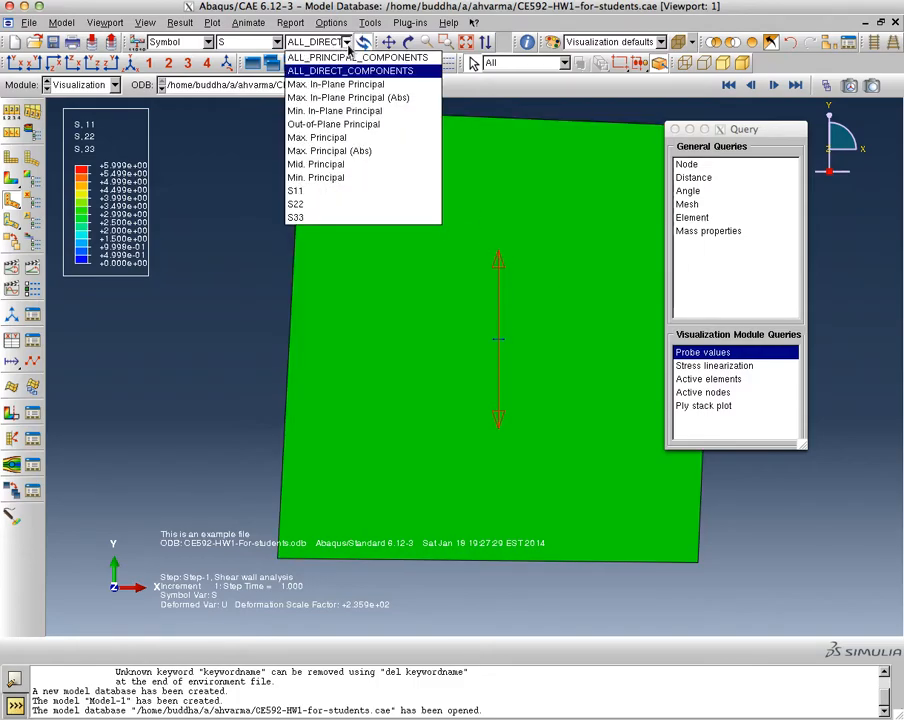
{"action": "left_click", "coordinate": [354, 137]}
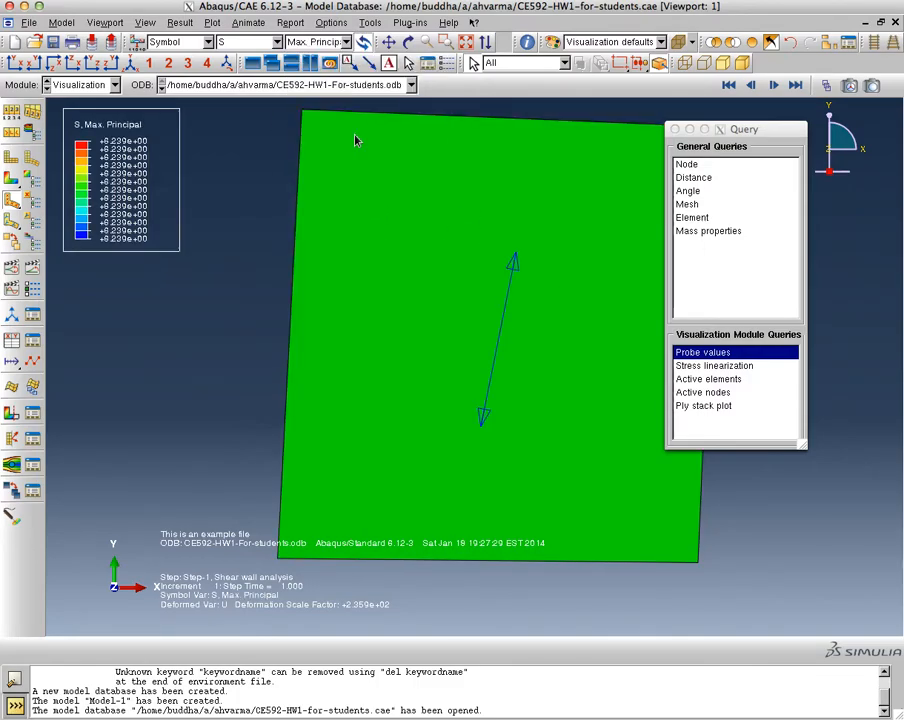
{"action": "left_click", "coordinate": [347, 43]}
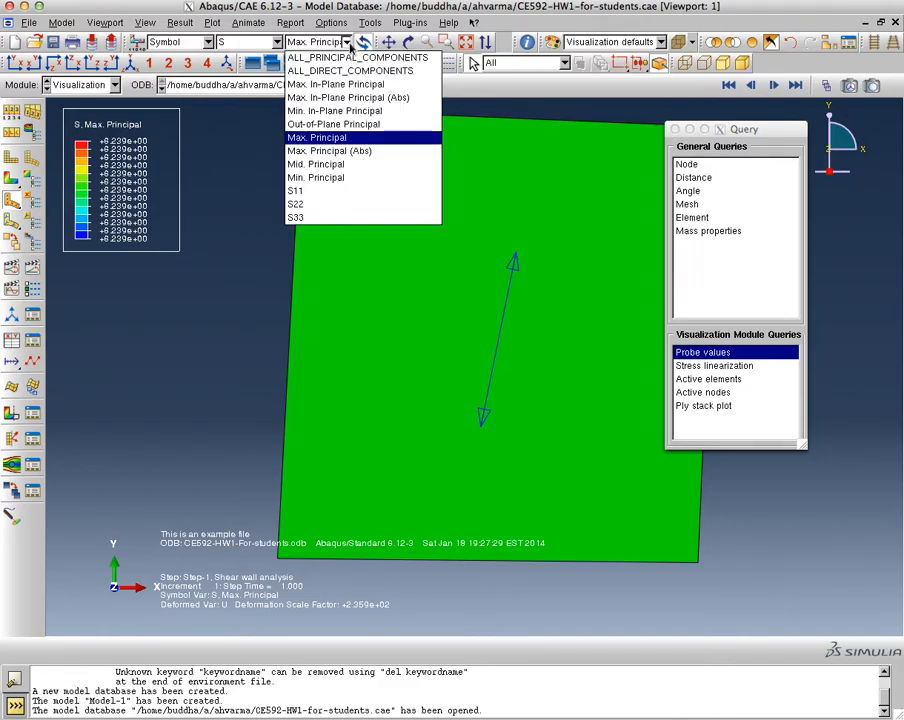
{"action": "left_click", "coordinate": [350, 111]}
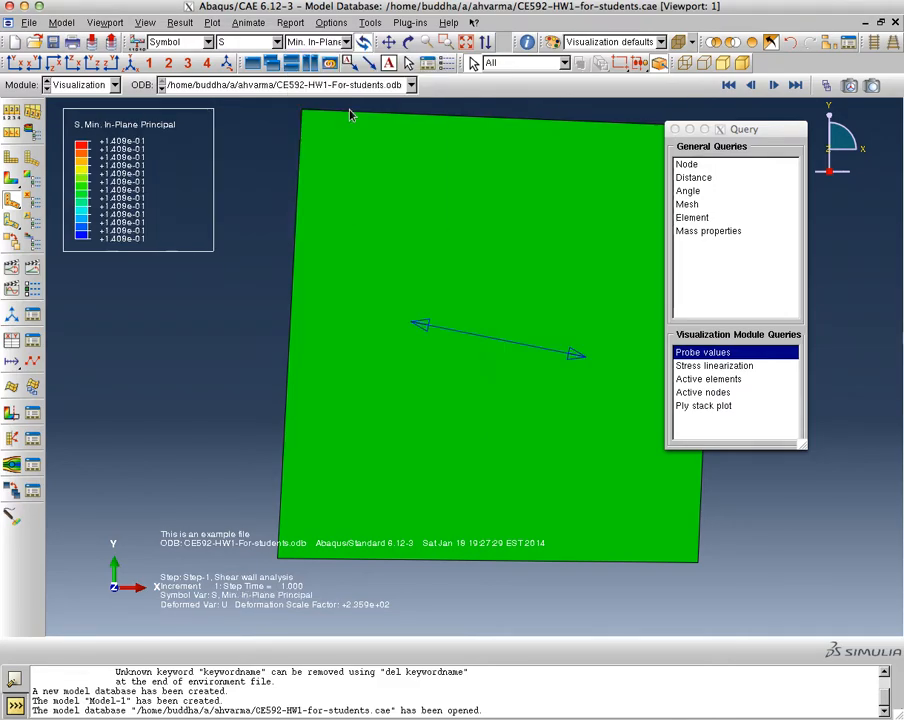
Plot the stress symbols for ALL_PRINCIPAL_COMPONENTS on the element.
{"action": "left_click", "coordinate": [347, 42]}
{"action": "left_click", "coordinate": [348, 42]}
{"action": "left_click", "coordinate": [348, 42]}
{"action": "left_click", "coordinate": [348, 42]}
{"action": "left_click", "coordinate": [348, 42]}
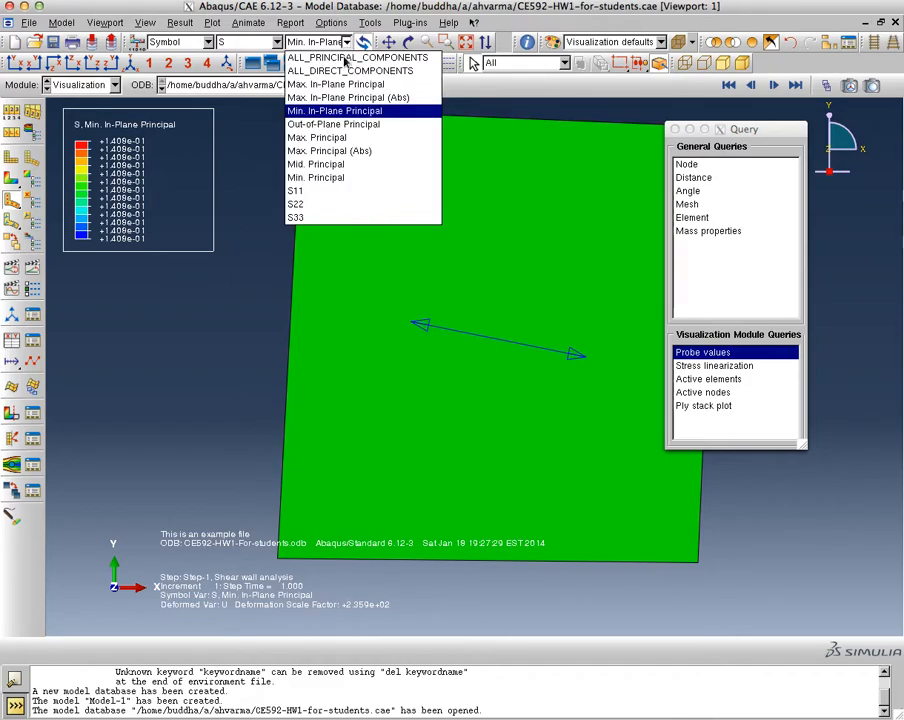
{"action": "left_click", "coordinate": [356, 58]}
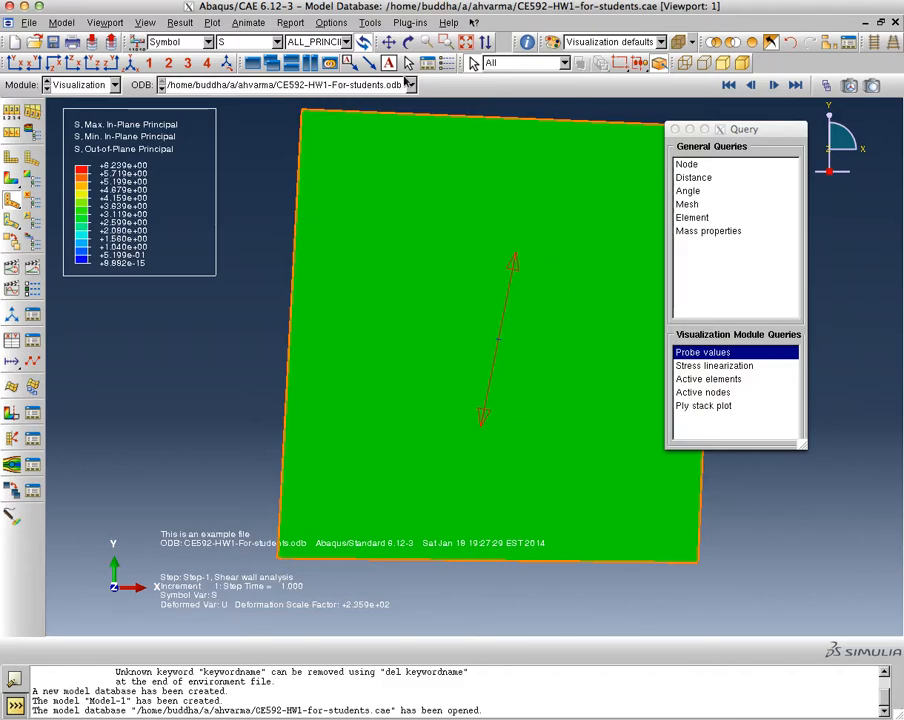
Start the Probe values query again for the principal stress symbol plot.
{"action": "left_click", "coordinate": [366, 24]}
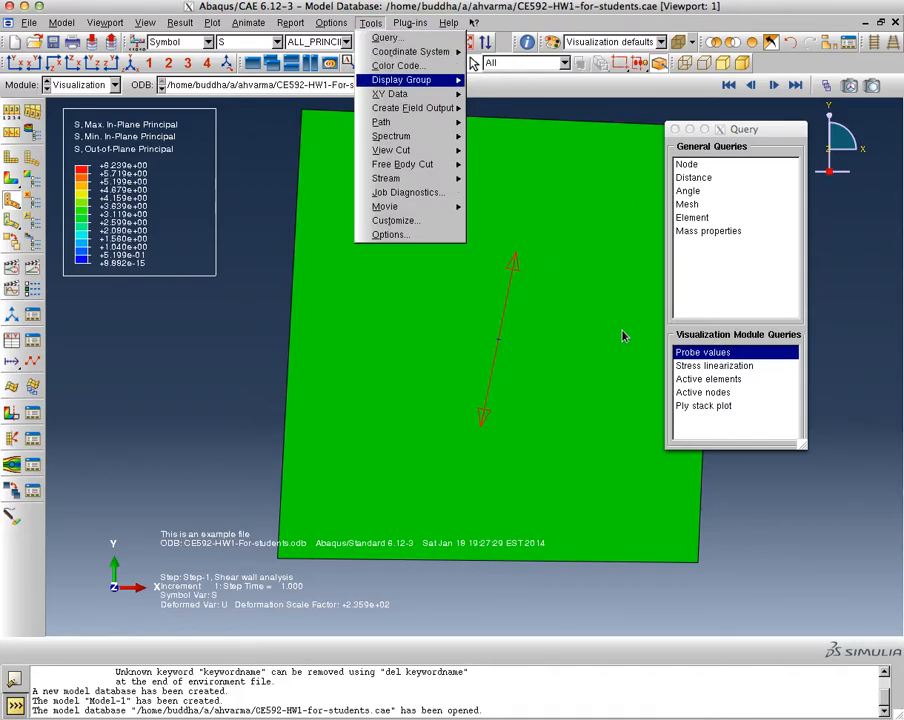
{"action": "left_click", "coordinate": [698, 358]}
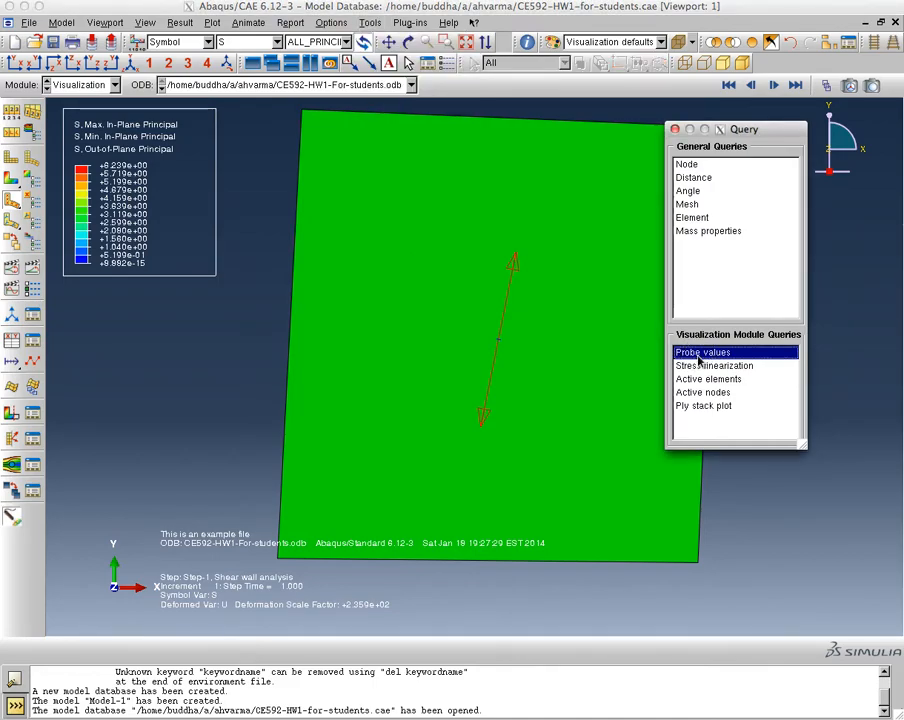